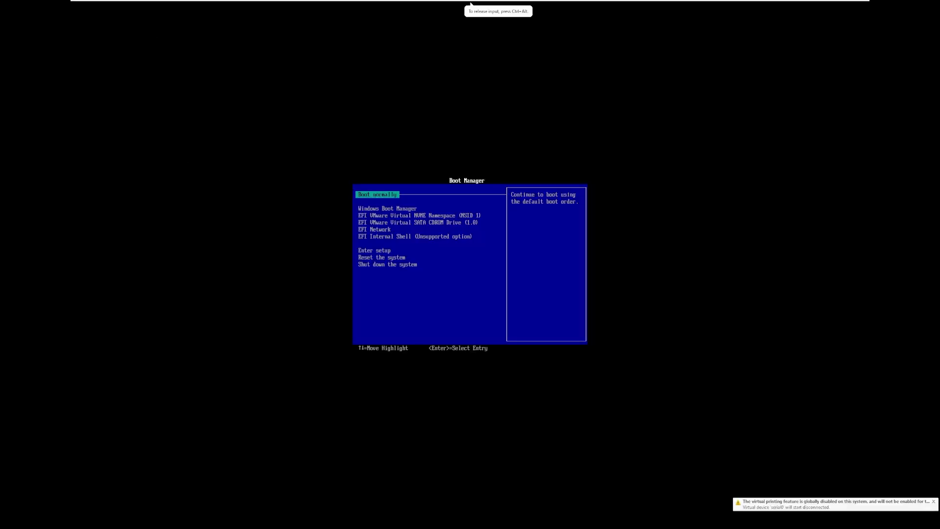
# Boot the virtual machine from the EFI VMware Virtual SATA CDROM Drive.
pyautogui.press('Down')
pyautogui.press('Down')
pyautogui.press('Down')
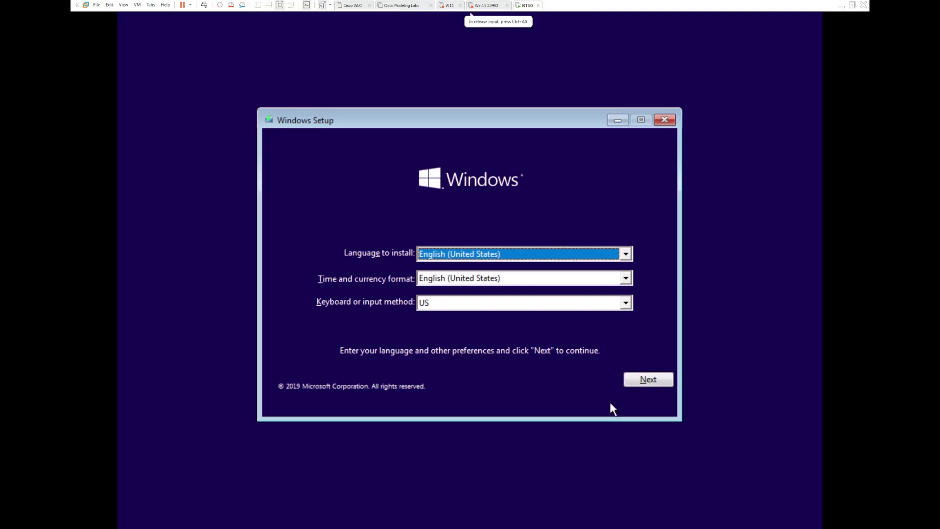
# Start a custom Windows-only install in English, with no product key, accepting the license terms.
pyautogui.click(635, 382)
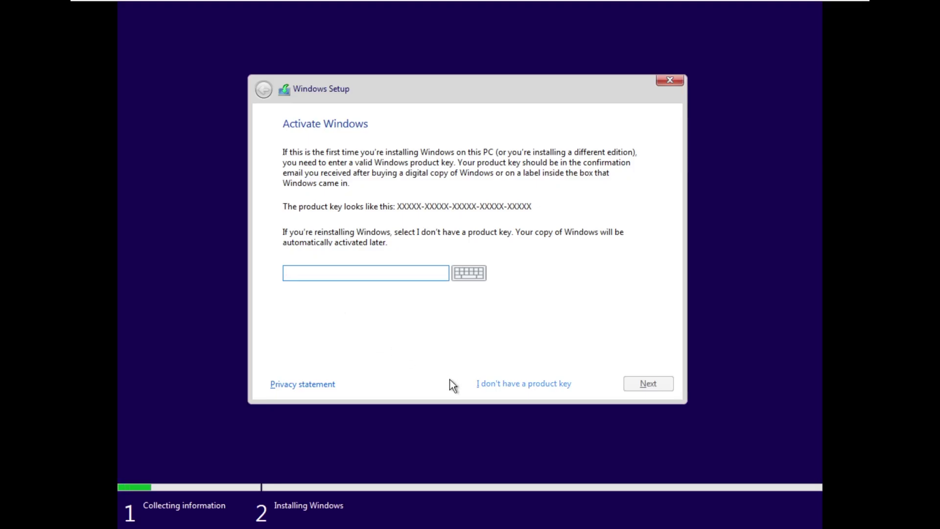
pyautogui.click(449, 381)
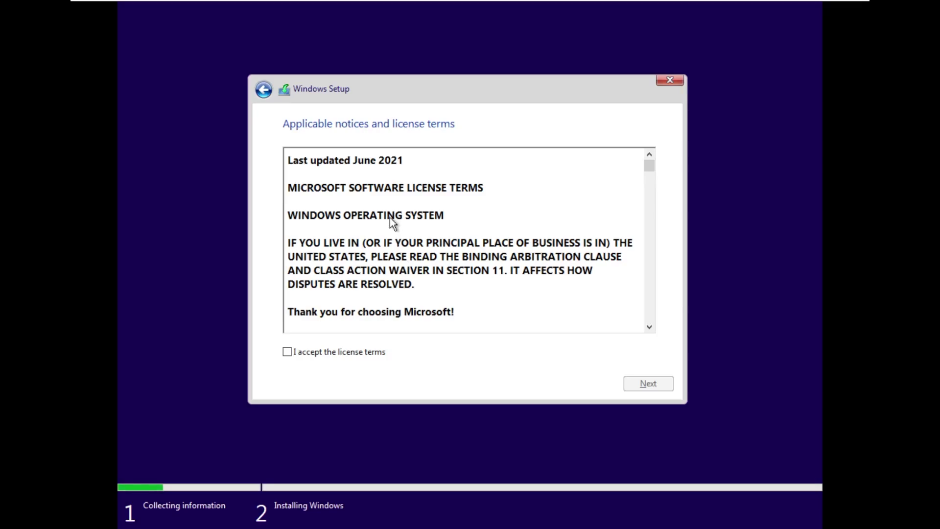
pyautogui.click(367, 351)
pyautogui.click(629, 385)
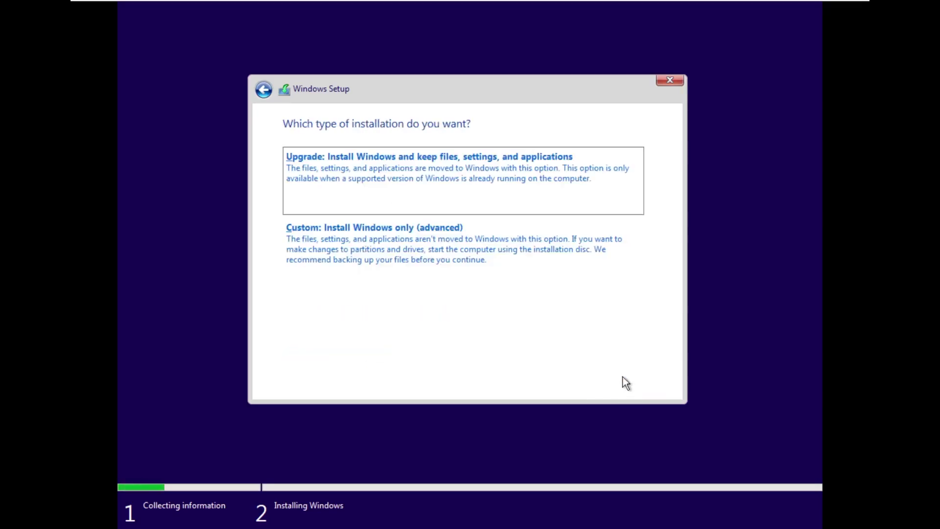
pyautogui.click(482, 282)
# Delete Partition 4, 99 MB system, 16 MB MSR and Recovery partitions; install onto 60.0 GB unallocated space.
pyautogui.click(403, 300)
pyautogui.click(560, 319)
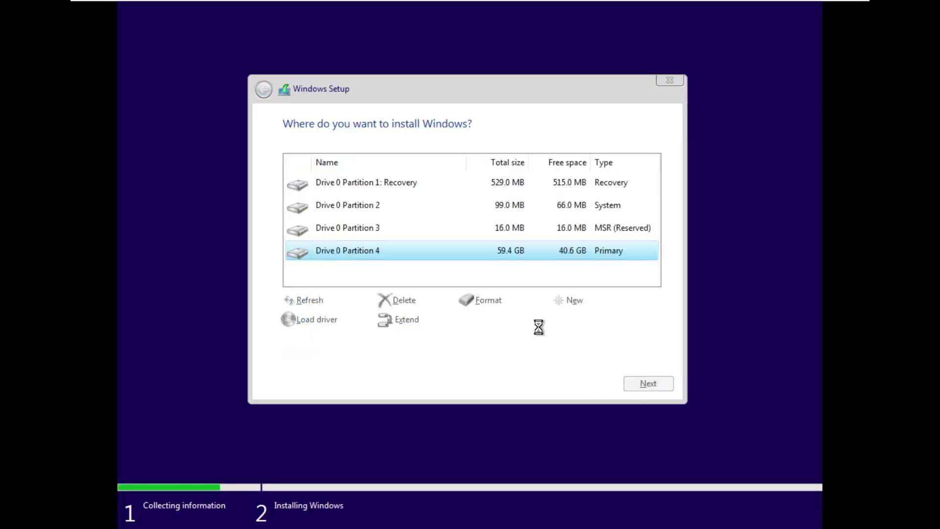
pyautogui.click(397, 208)
pyautogui.click(386, 306)
pyautogui.click(573, 319)
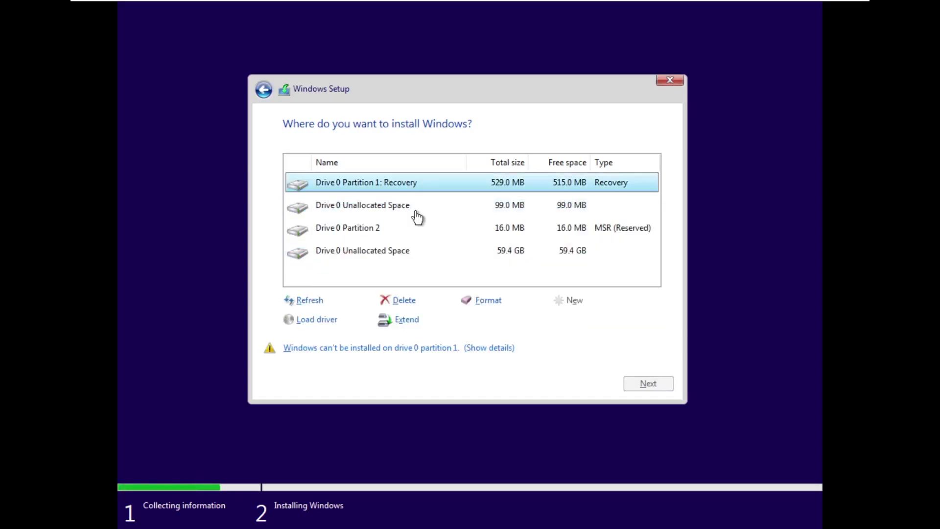
pyautogui.click(416, 208)
pyautogui.click(414, 229)
pyautogui.click(404, 300)
pyautogui.click(562, 320)
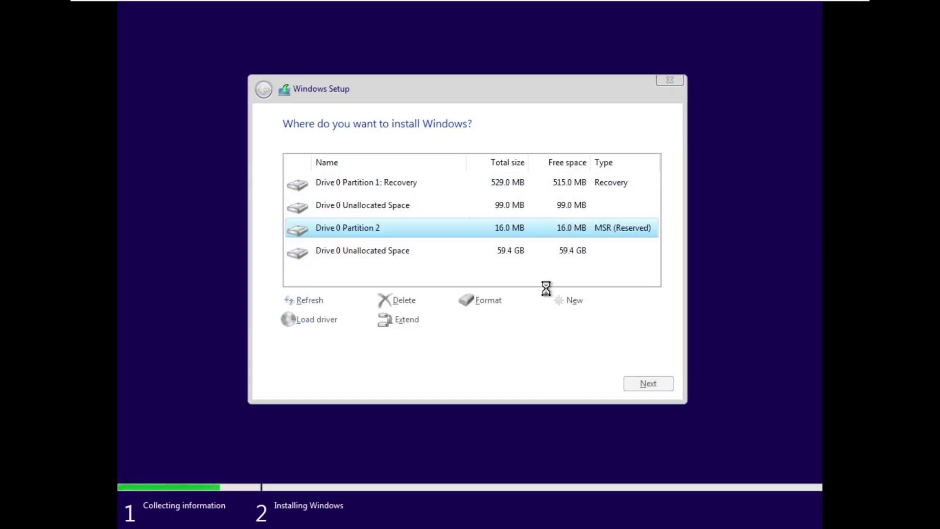
pyautogui.click(409, 299)
pyautogui.click(562, 320)
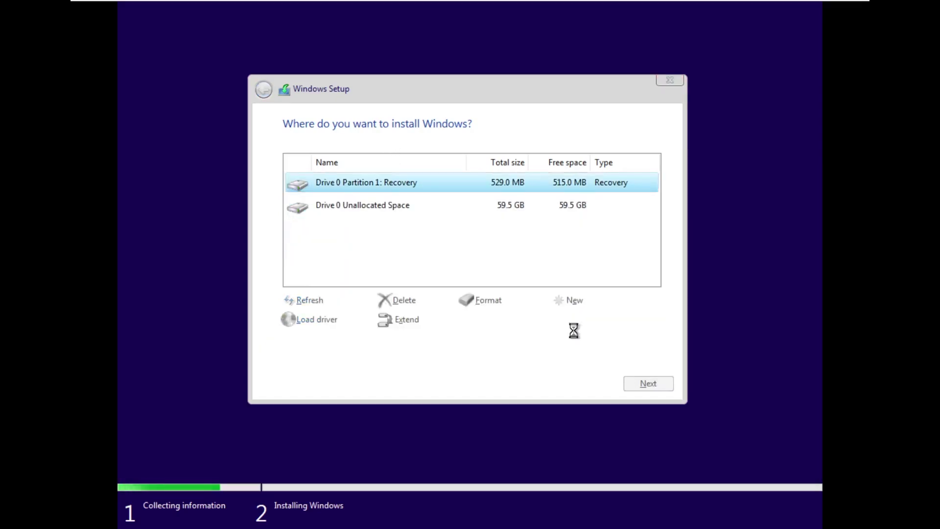
pyautogui.click(631, 383)
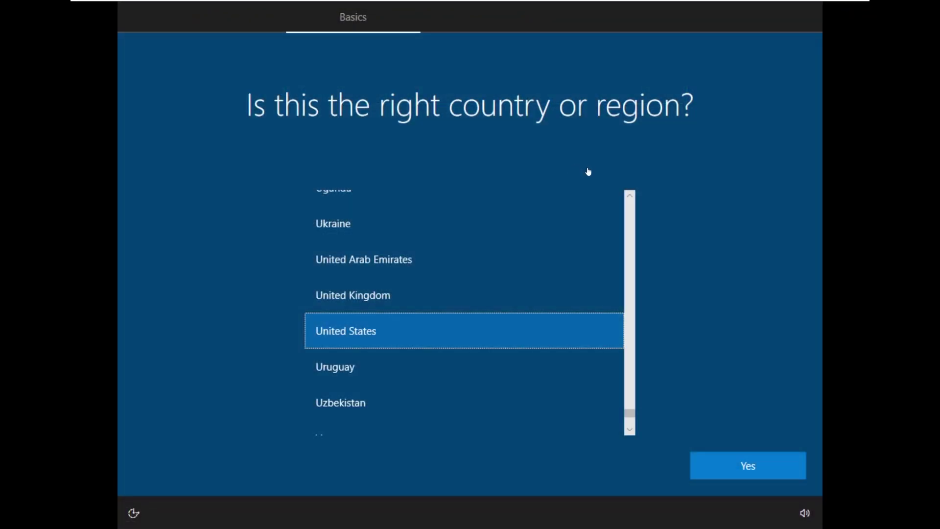
# Confirm United States as the region and US keyboard layout, with no second layout.
pyautogui.click(771, 442)
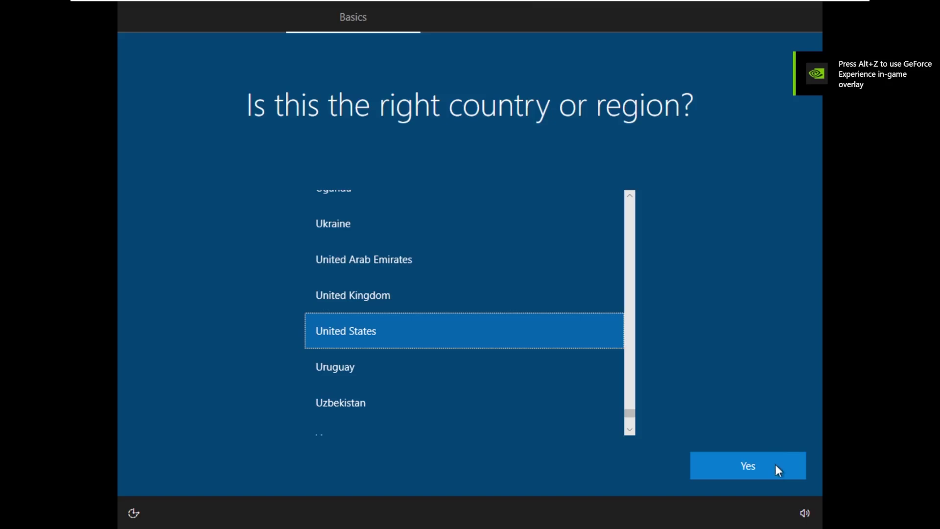
pyautogui.click(774, 464)
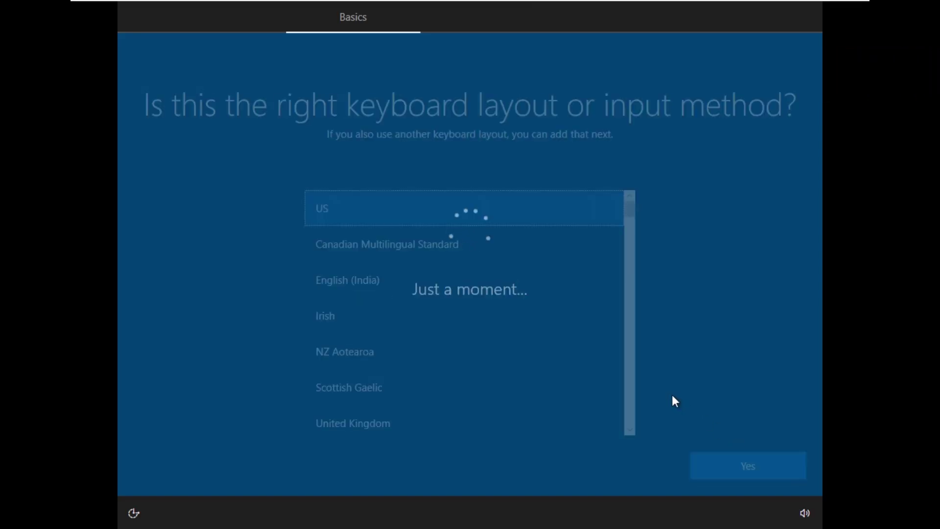
pyautogui.click(703, 463)
pyautogui.click(703, 463)
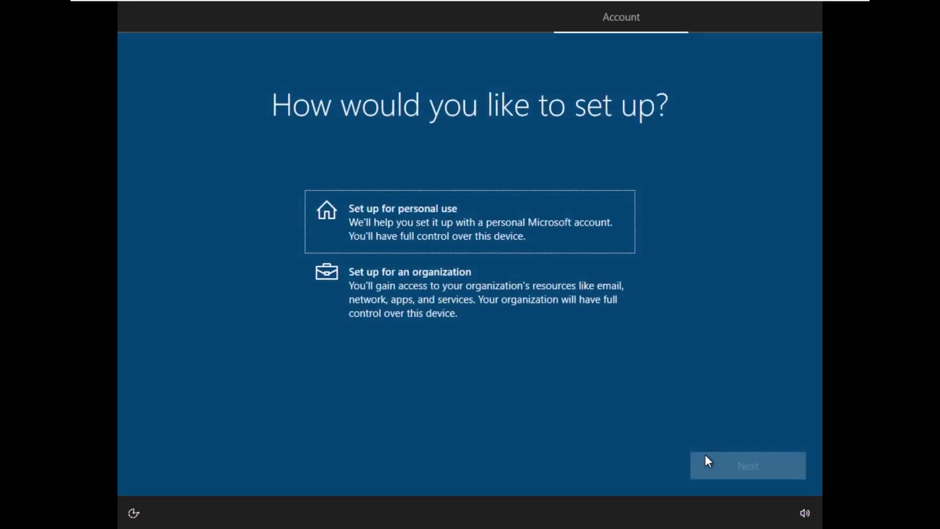
# Choose organization setup, then switch to domain join to use a local account.
pyautogui.click(524, 231)
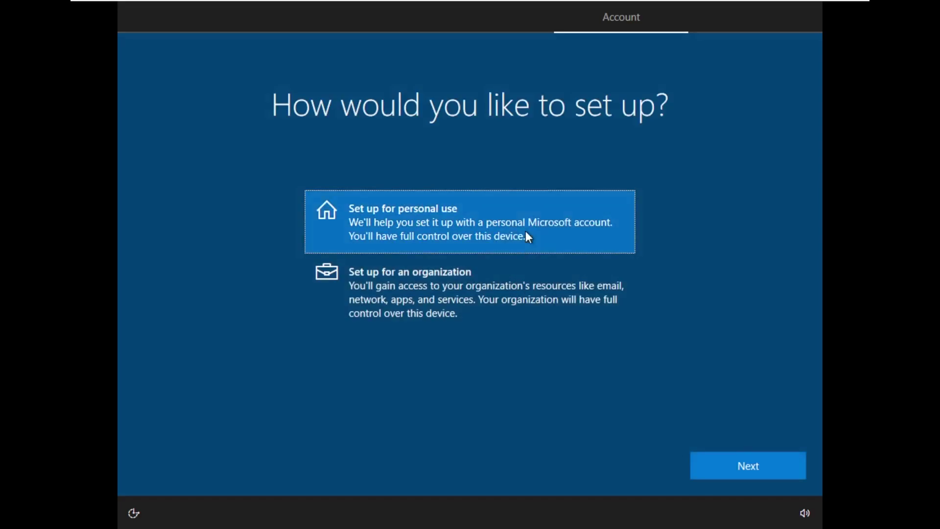
pyautogui.click(512, 262)
pyautogui.click(720, 463)
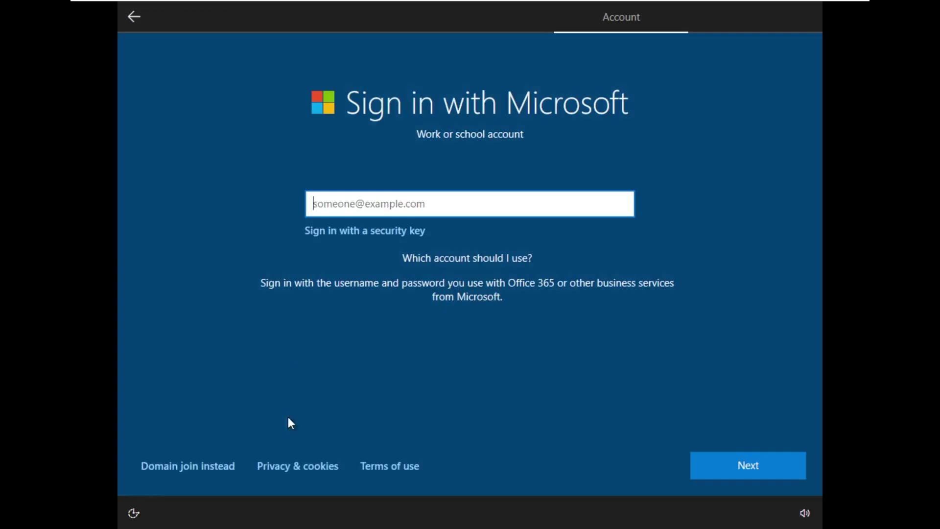
pyautogui.click(222, 458)
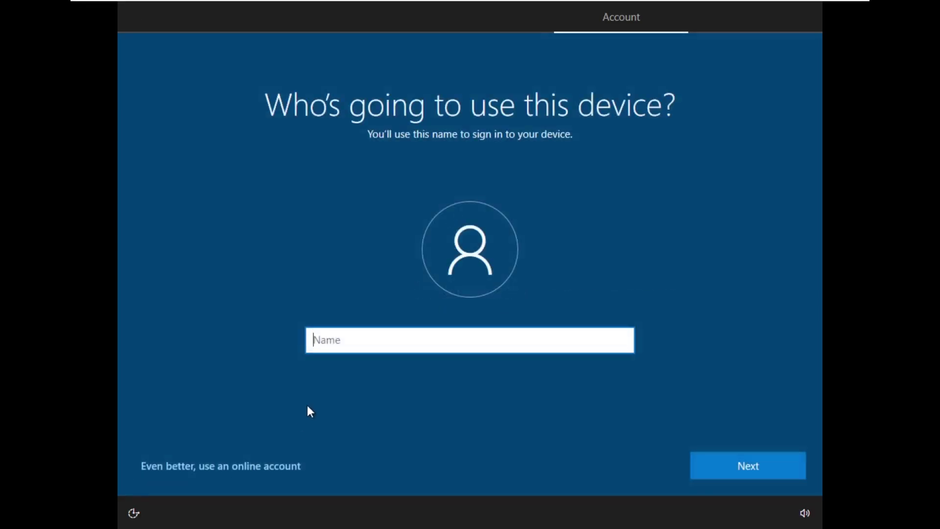
# Create the local account 'Windows' with a blank password and skip the account setup error.
pyautogui.write('Windows')
pyautogui.press('Return')
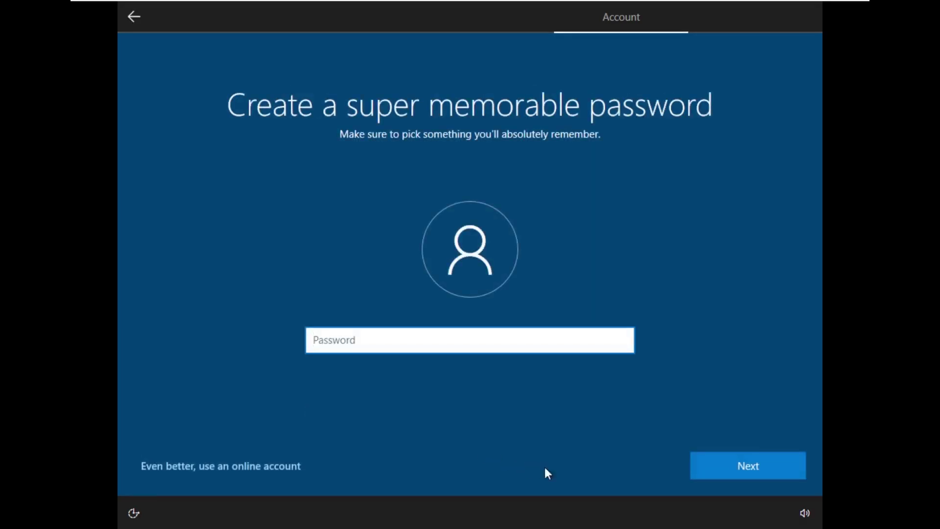
pyautogui.click(721, 462)
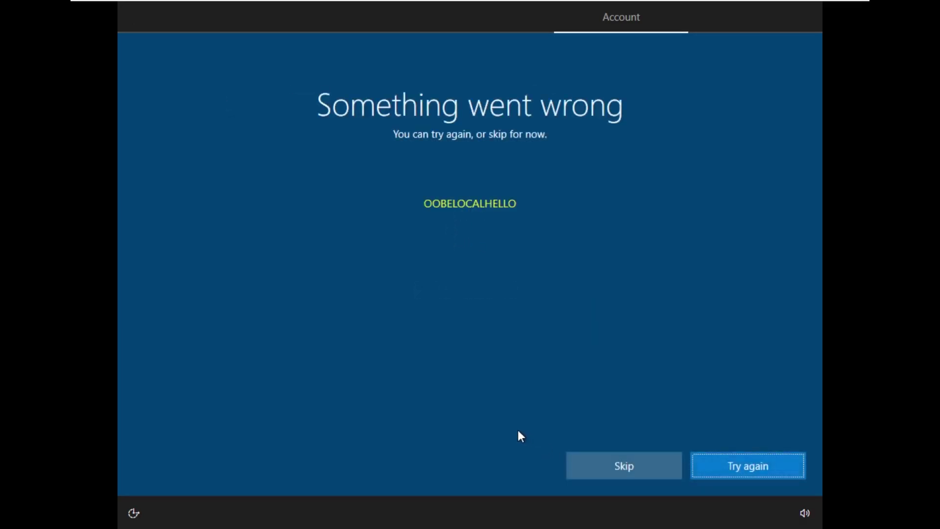
pyautogui.click(621, 455)
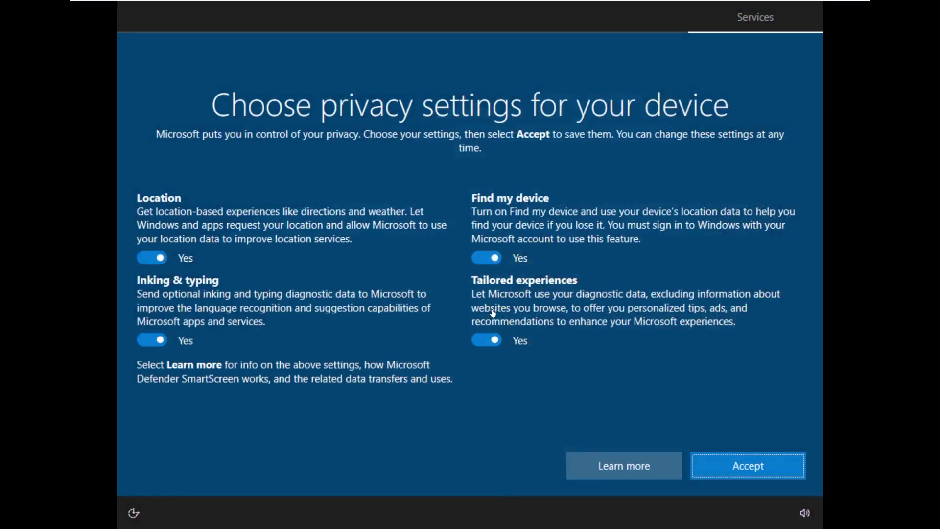
# Accept the default privacy settings and dismiss the Start menu to show the desktop.
pyautogui.click(723, 466)
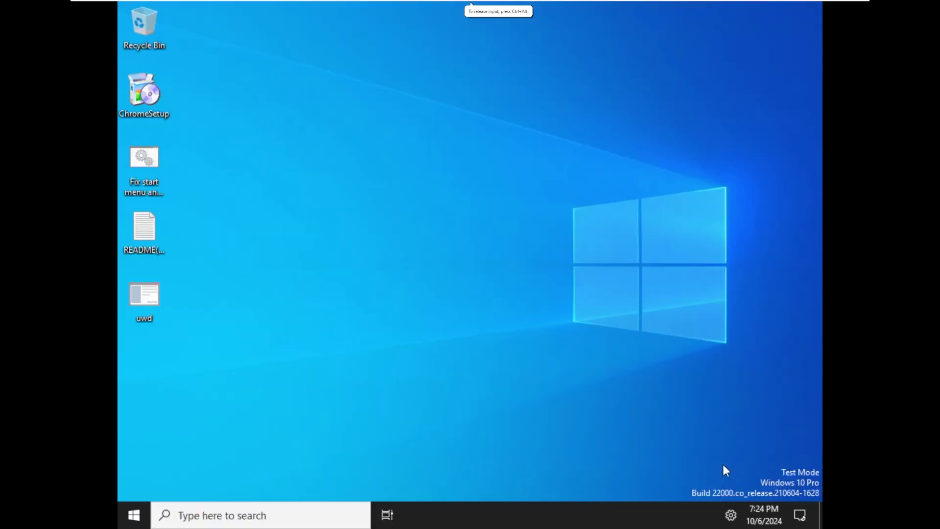
pyautogui.press('super')
pyautogui.moveTo(729, 449); pyautogui.dragTo(704, 472)
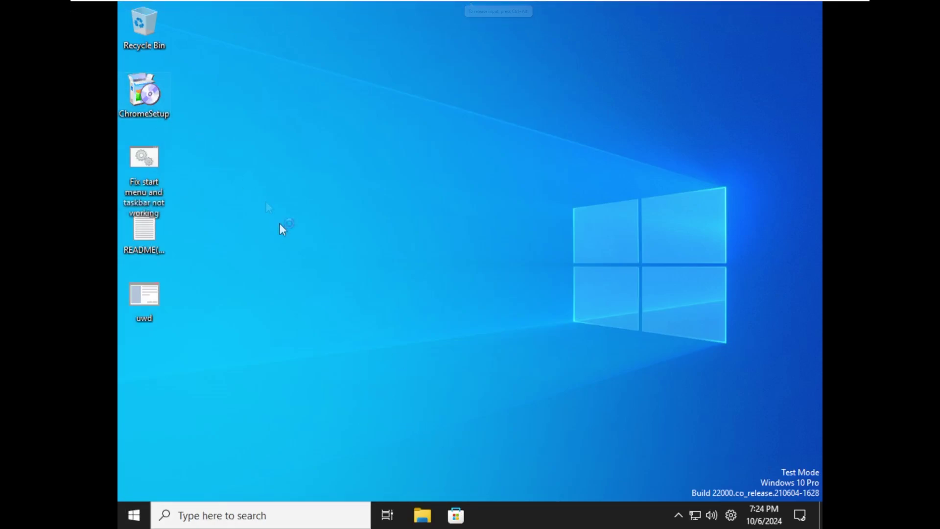
# Choose VM > Install VMware Tools and confirm mounting the tools installer disc.
pyautogui.moveTo(266, 5)
pyautogui.click(137, 5)
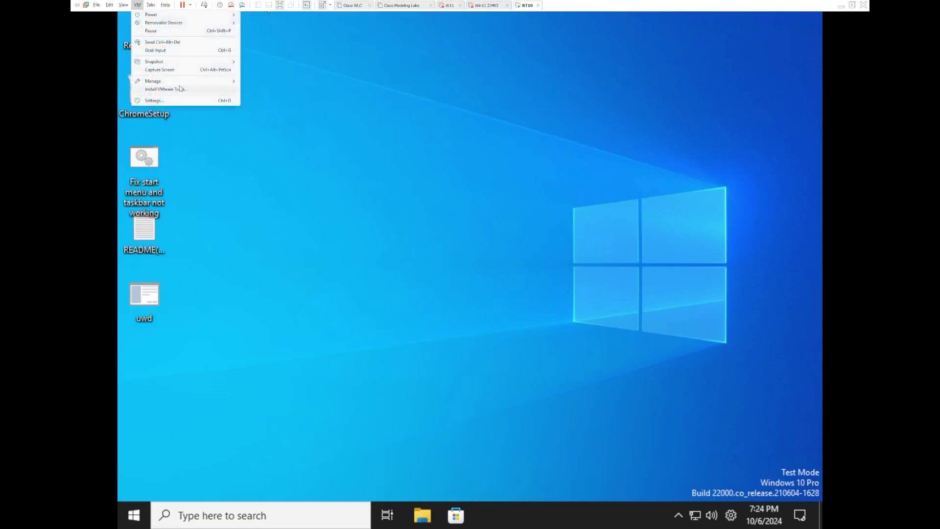
pyautogui.click(181, 88)
pyautogui.click(472, 291)
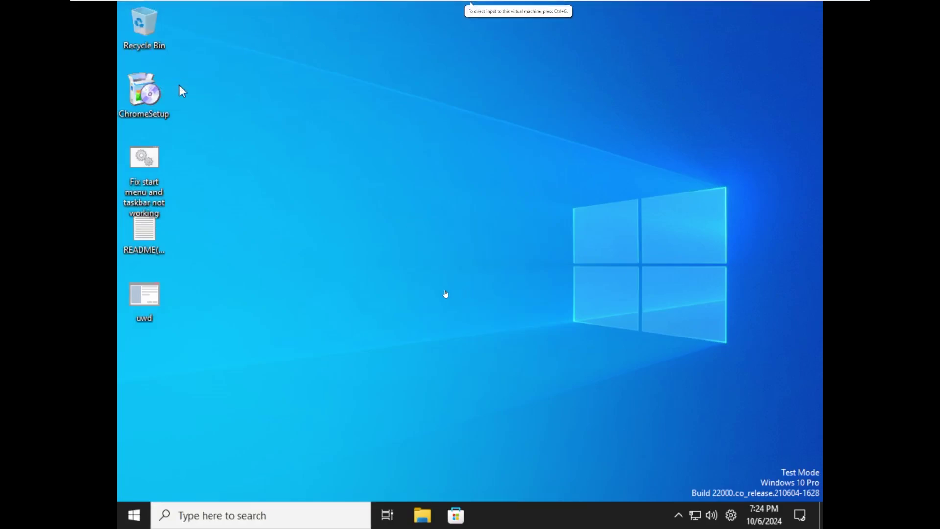
# Run setup64 from the VMware Tools disc in drive D: and dismiss the setup-already-running error.
pyautogui.click(152, 346)
pyautogui.click(142, 242)
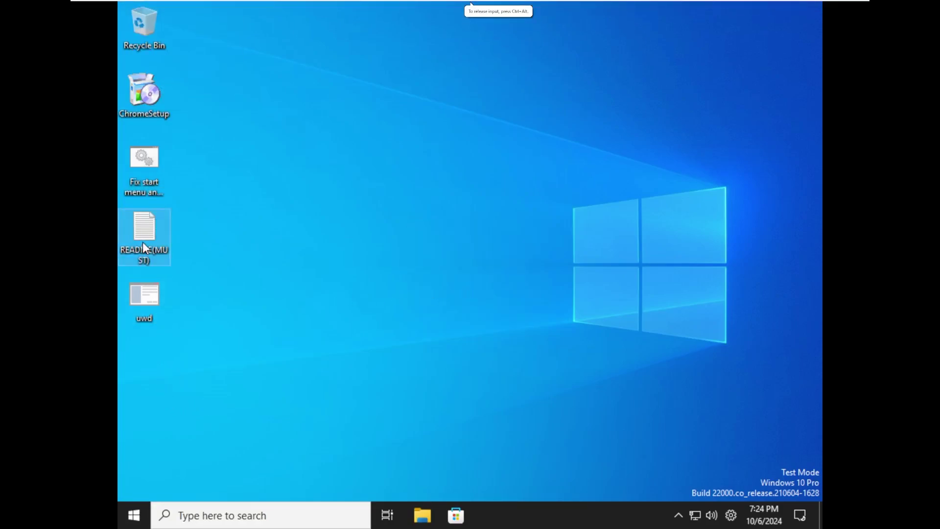
pyautogui.moveTo(211, 295); pyautogui.dragTo(372, 293)
pyautogui.click(422, 515)
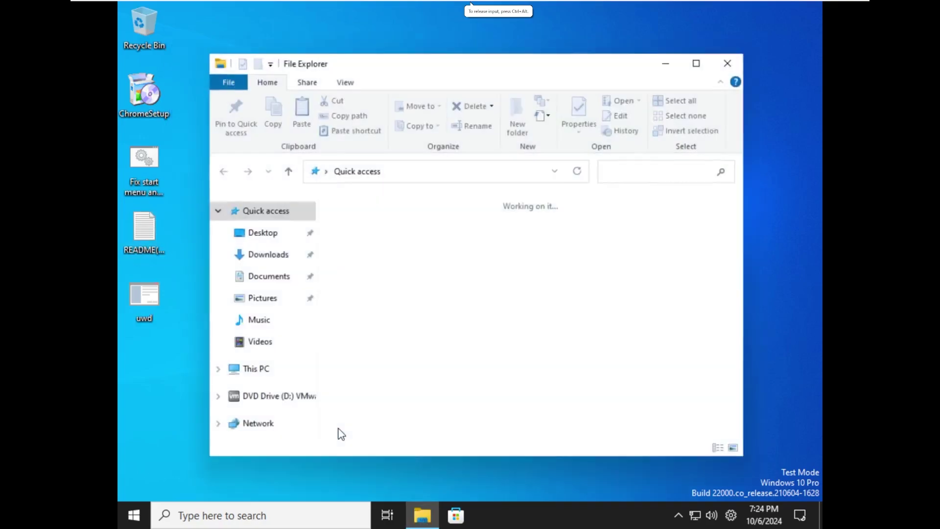
pyautogui.click(287, 397)
pyautogui.doubleClick(406, 346)
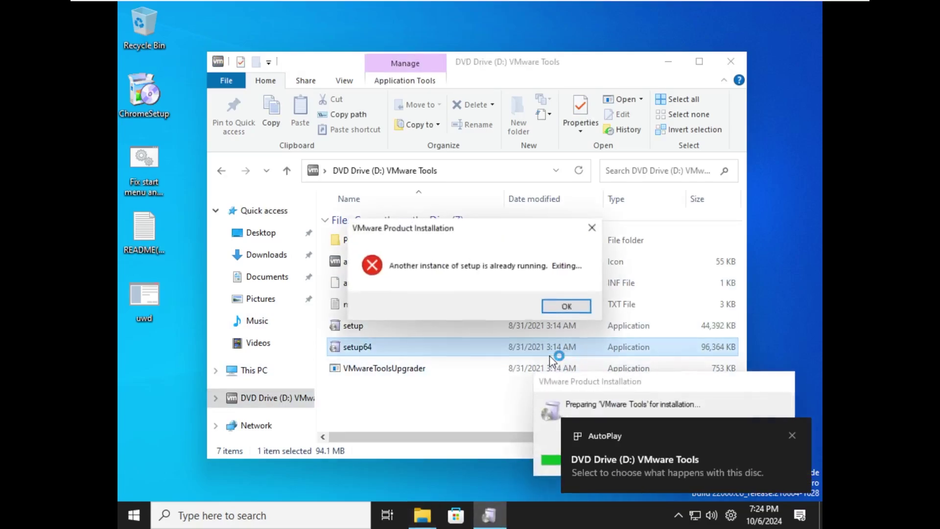
pyautogui.click(559, 307)
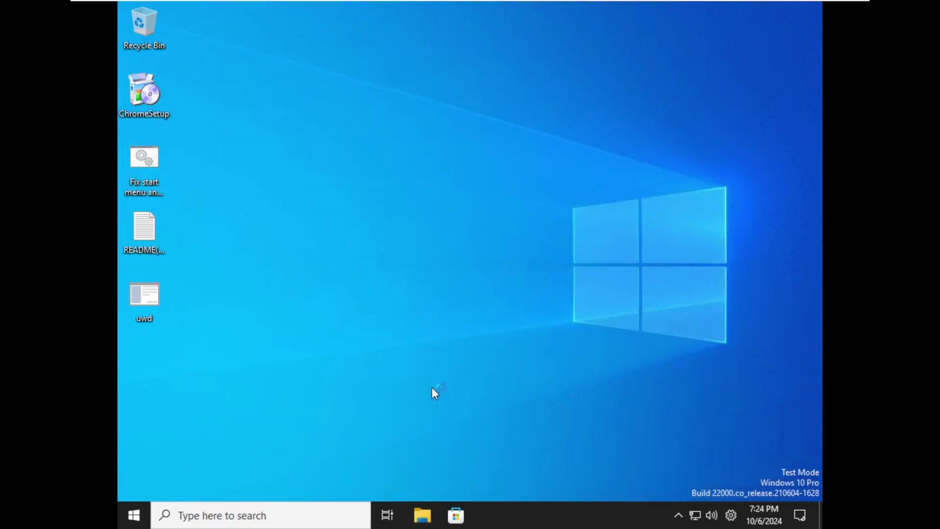
pyautogui.click(428, 522)
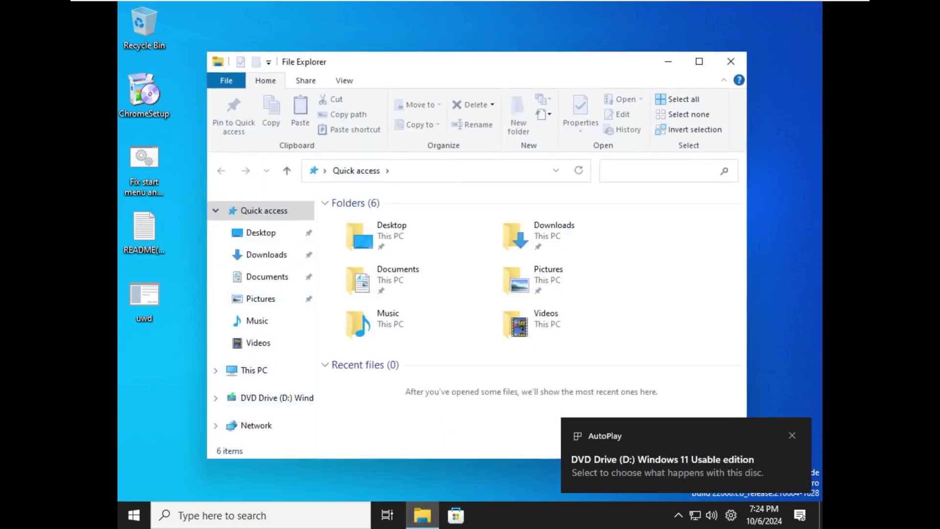
pyautogui.click(138, 5)
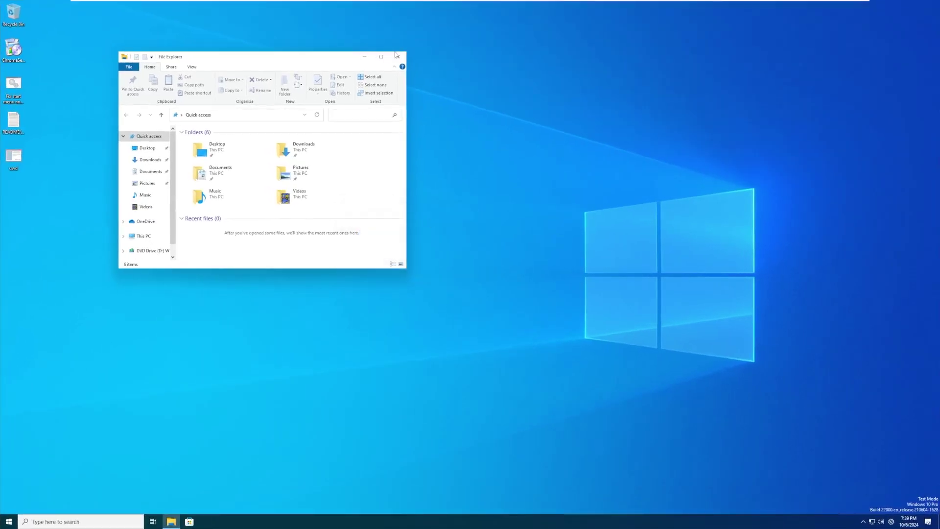
# Close File Explorer and the Recycle Bin, then launch the ChromeSetup installer from the desktop.
pyautogui.click(396, 56)
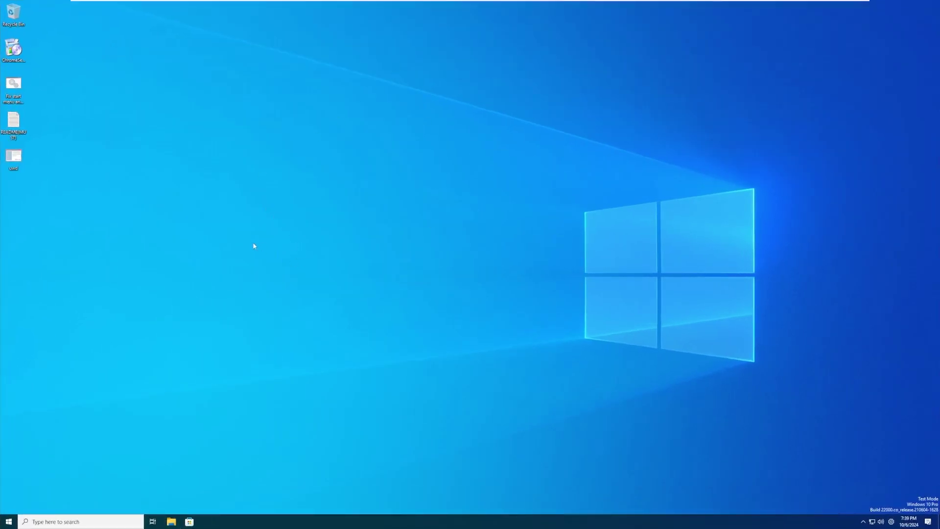
pyautogui.moveTo(339, 3)
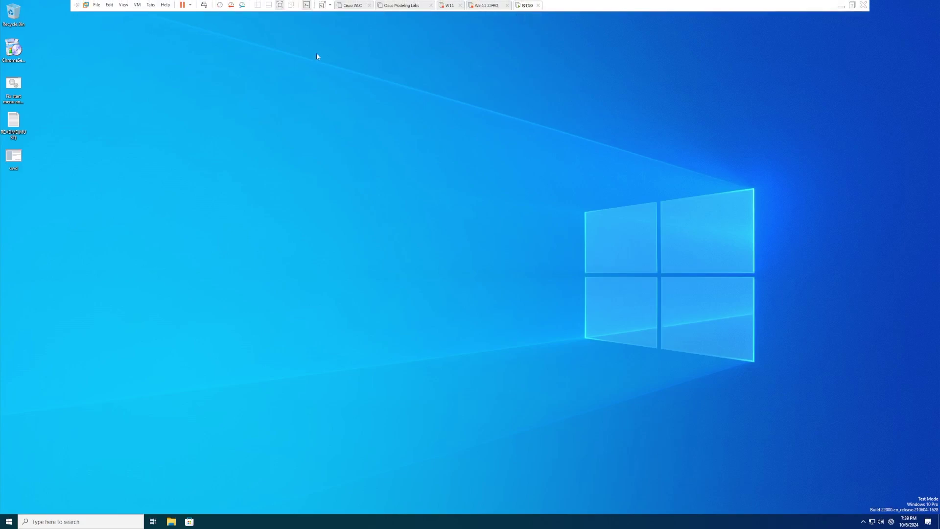
pyautogui.doubleClick(14, 14)
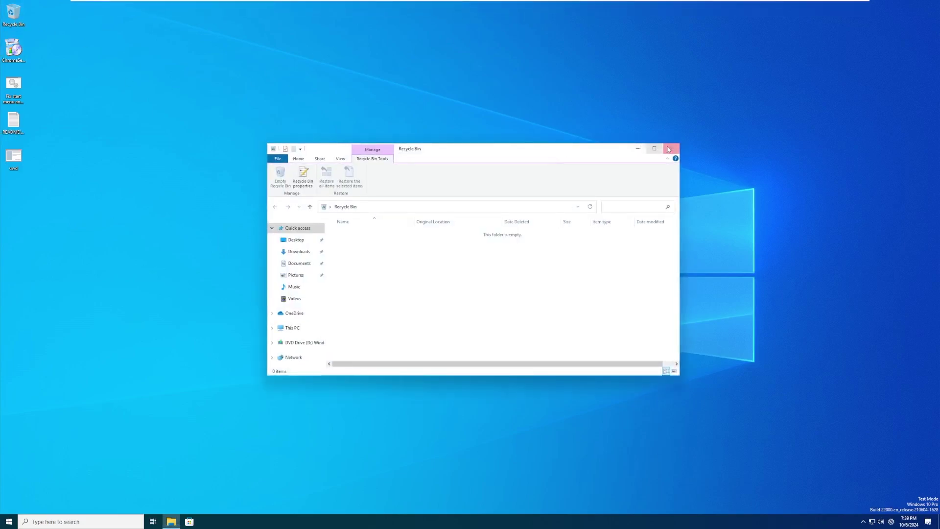
pyautogui.click(669, 147)
pyautogui.doubleClick(13, 49)
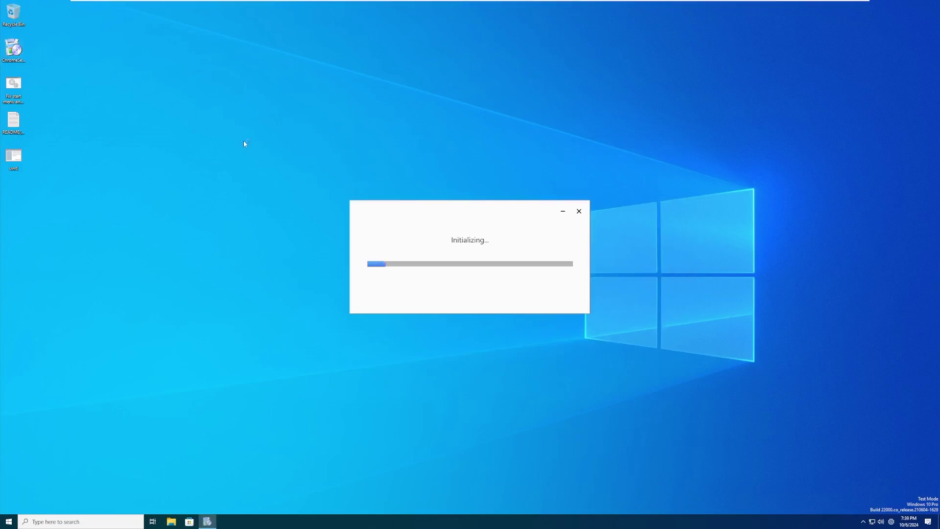
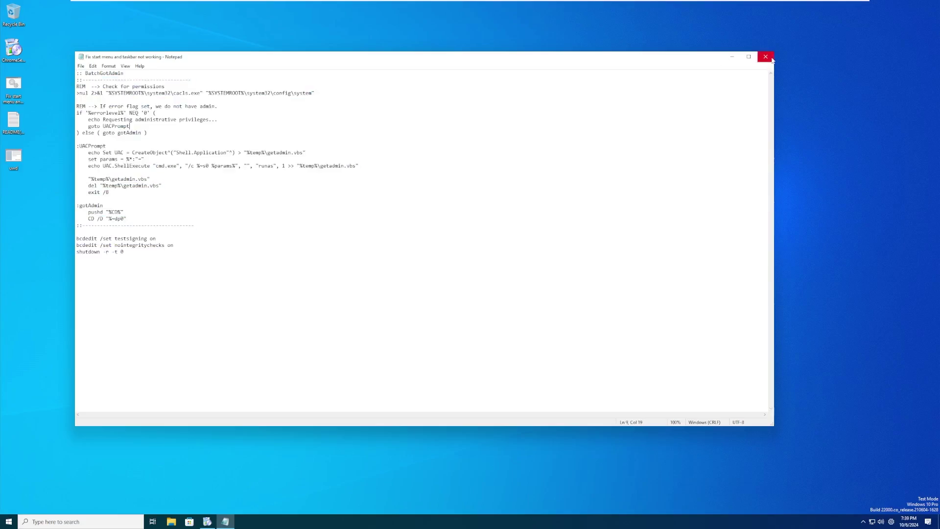
# Close the batch-file and README notes in Notepad, then dismiss Chrome's privacy notice and close Chrome.
pyautogui.click(766, 57)
pyautogui.doubleClick(22, 126)
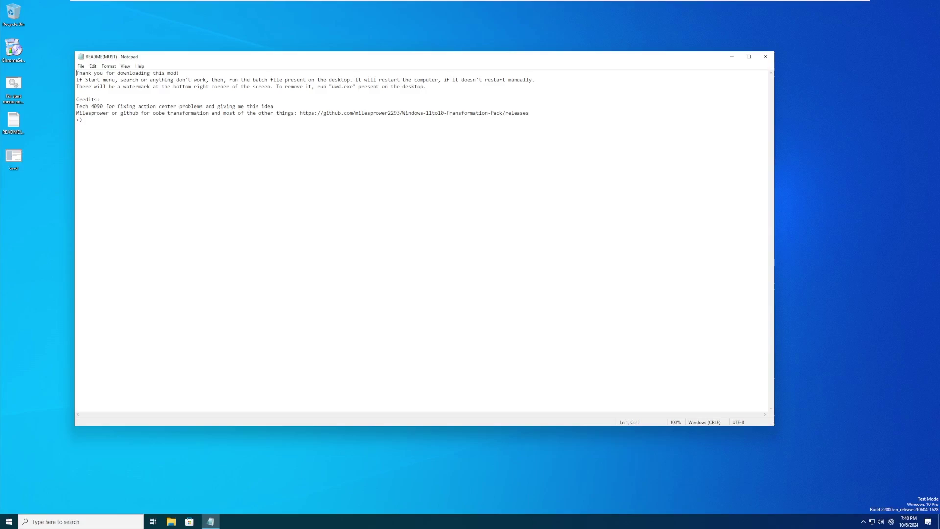
pyautogui.click(765, 57)
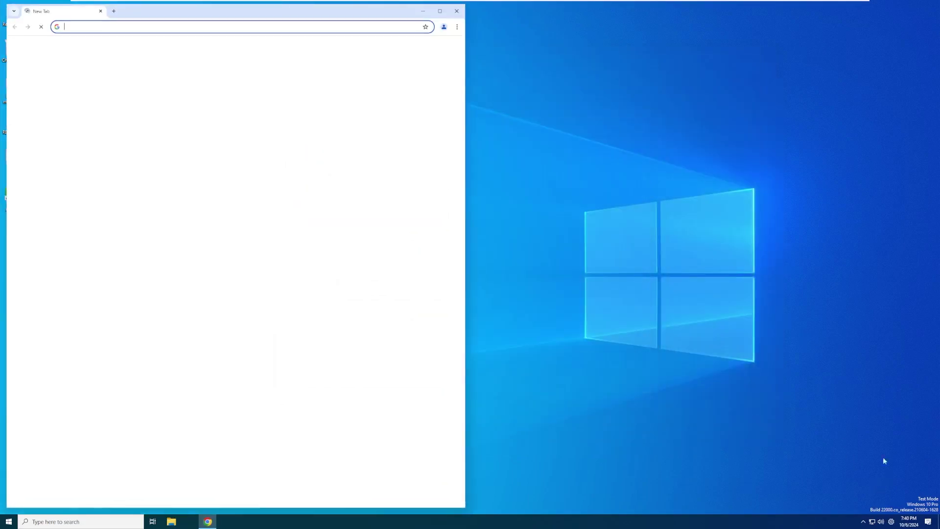
pyautogui.click(295, 271)
pyautogui.click(456, 11)
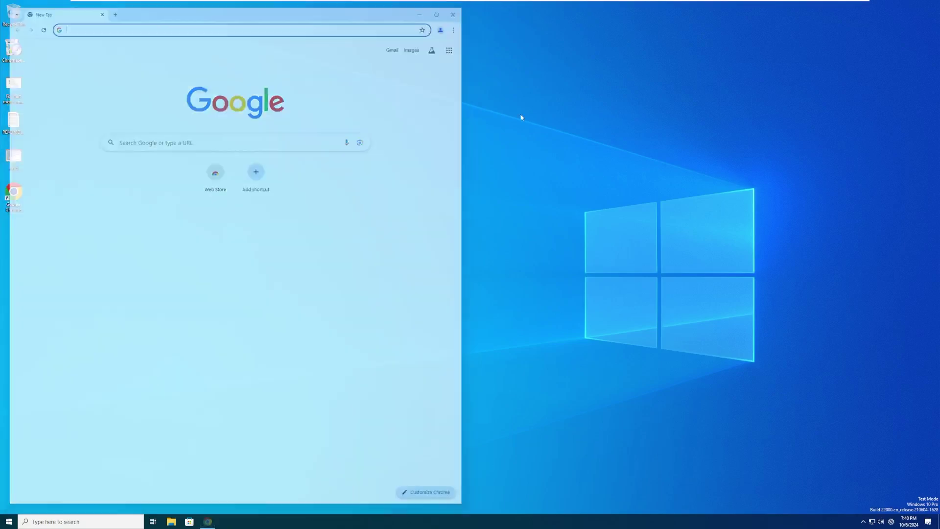
# Launch uwd from the desktop, install the watermark remover and accept the automatic sign-out.
pyautogui.doubleClick(13, 157)
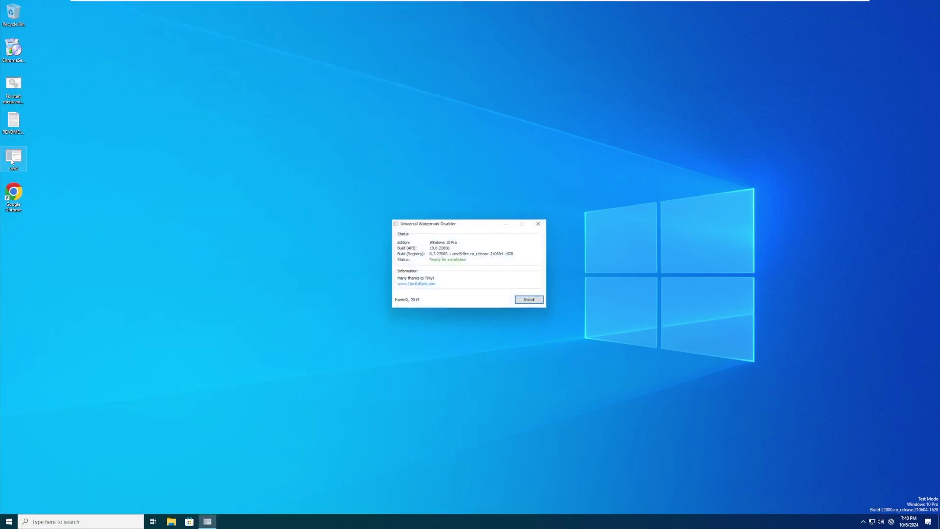
pyautogui.click(530, 301)
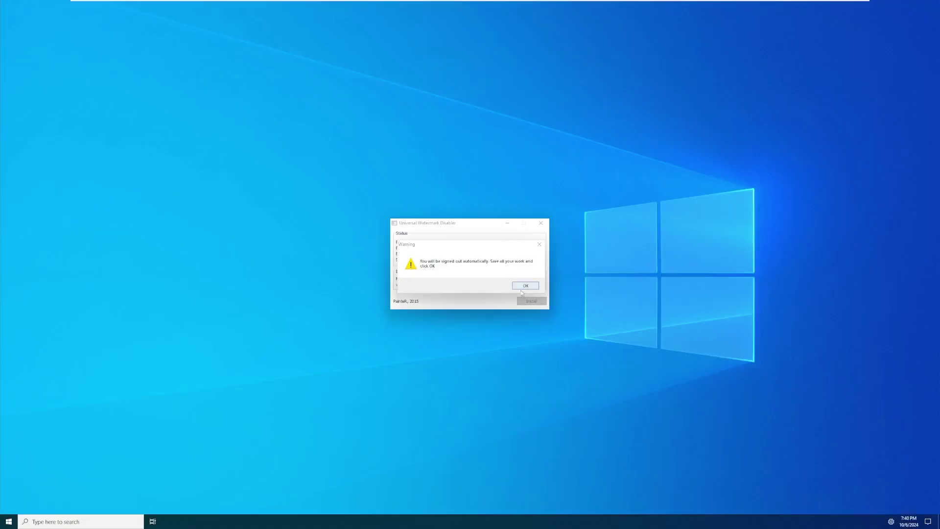
pyautogui.click(522, 288)
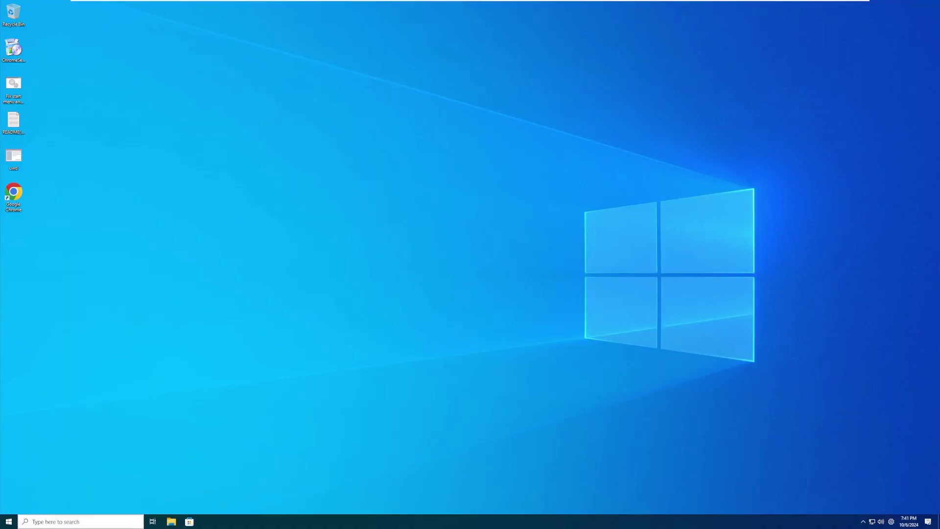
# Open Paint from the Start menu, draw a freehand stroke, and close it without saving.
pyautogui.press('super')
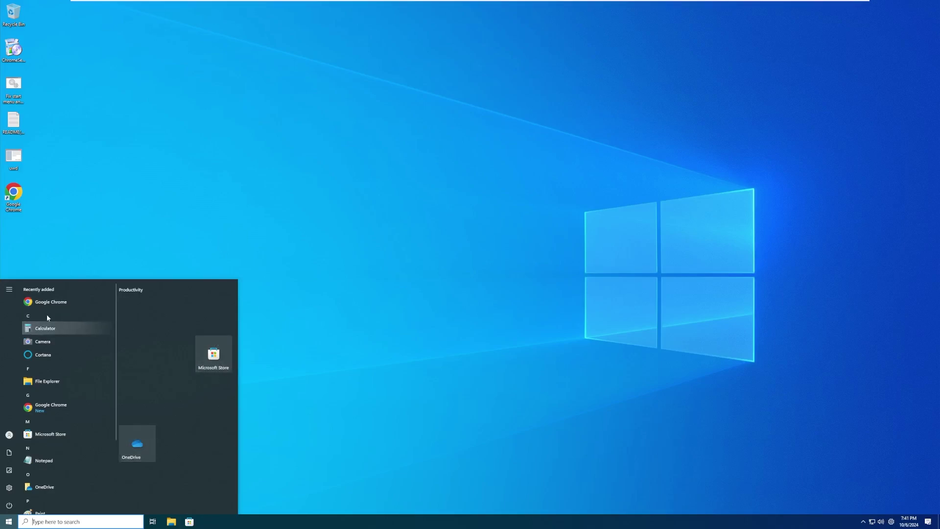
pyautogui.scroll(-3, 74, 323)
pyautogui.scroll(2, 78, 421)
pyautogui.scroll(1, 77, 422)
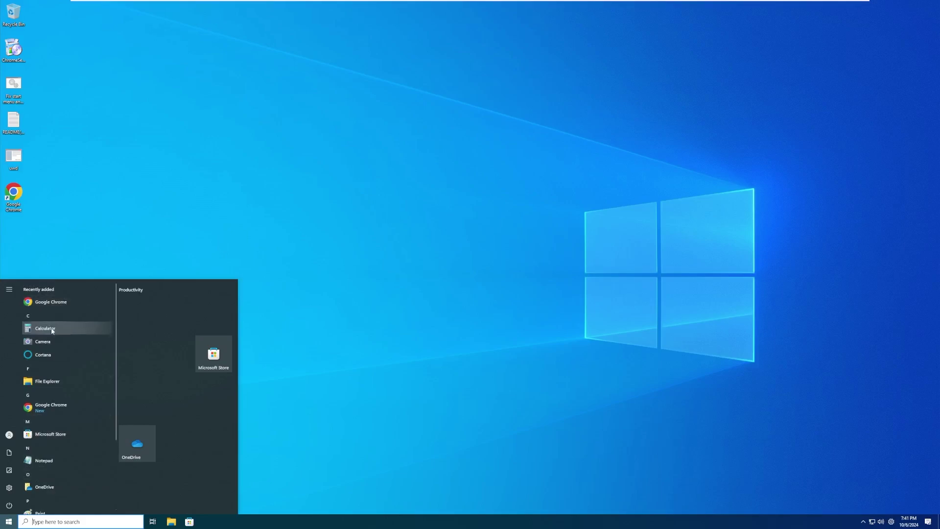
pyautogui.scroll(-3, 39, 370)
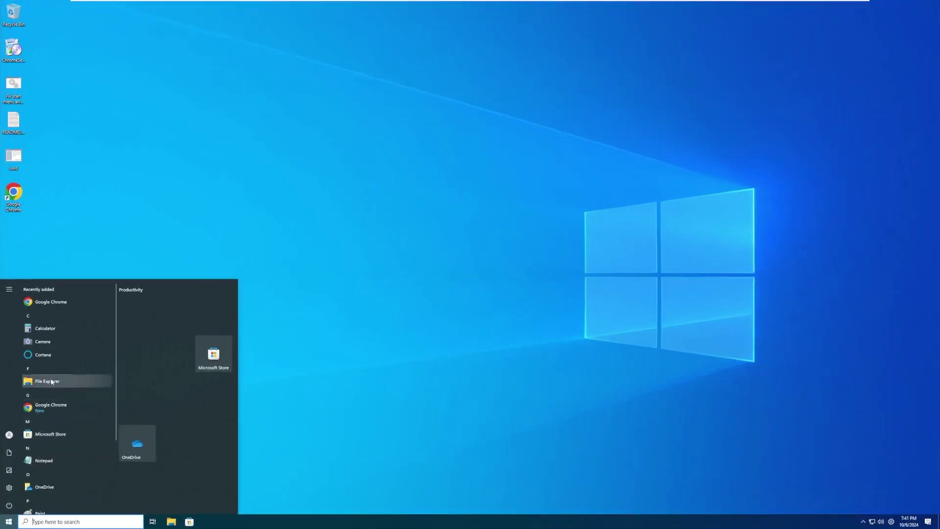
pyautogui.scroll(-3, 44, 376)
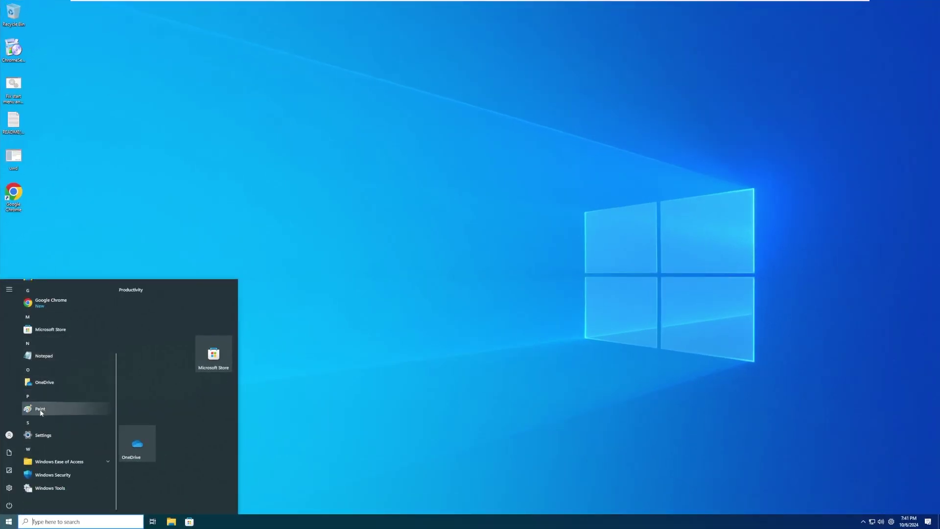
pyautogui.click(40, 408)
pyautogui.moveTo(223, 212)
pyautogui.mouseDown()
pyautogui.moveTo(162, 293)
pyautogui.moveTo(466, 355)
pyautogui.moveTo(752, 73)
pyautogui.mouseUp()
pyautogui.click(834, 58)
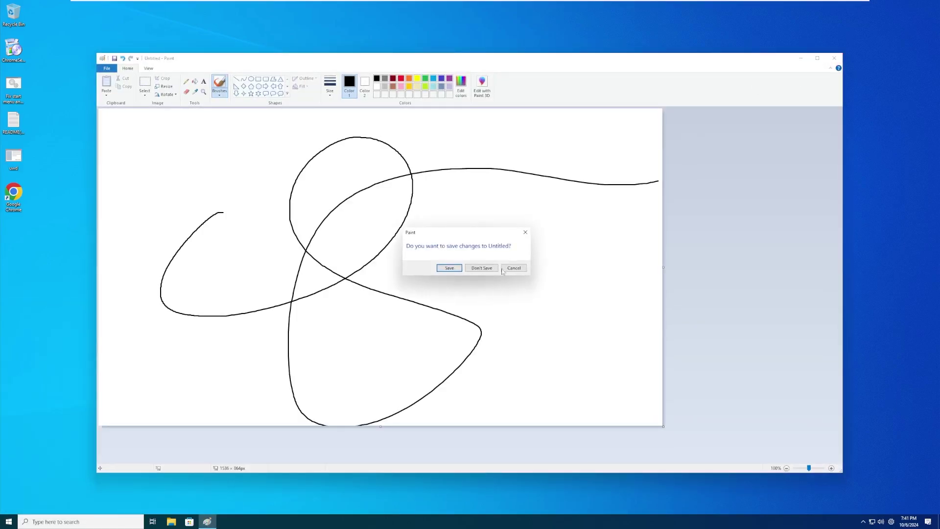
pyautogui.click(482, 269)
# Open Windows Security from the Windows Ease of Access folder, then close it.
pyautogui.click(9, 521)
pyautogui.scroll(-5, 39, 463)
pyautogui.click(73, 457)
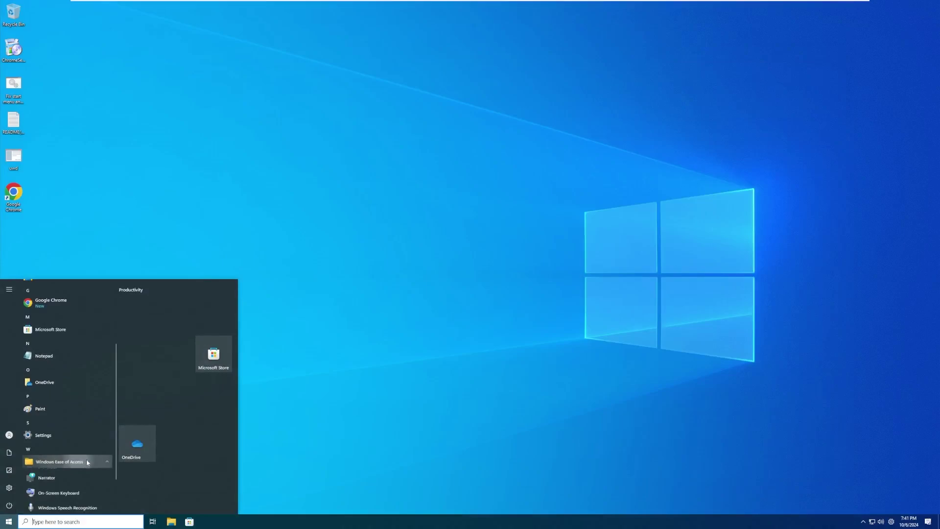
pyautogui.scroll(-2, 78, 459)
pyautogui.click(63, 477)
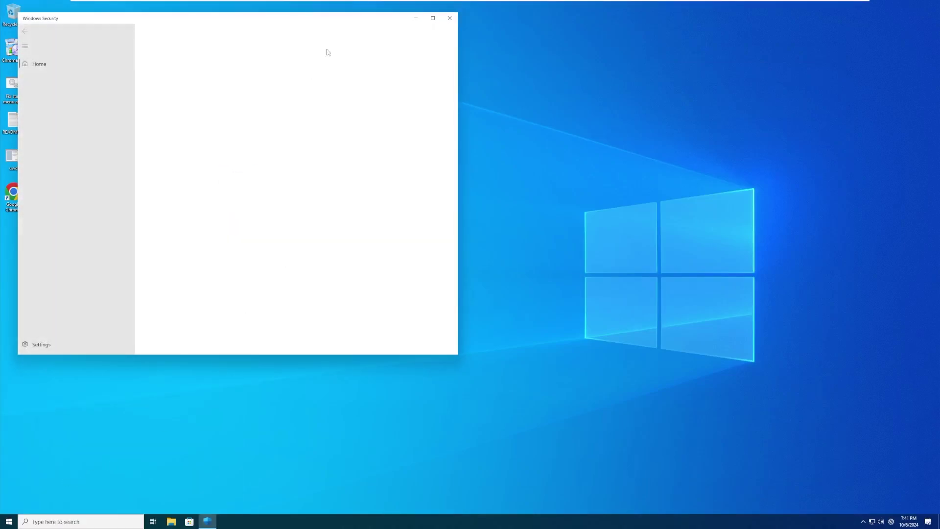
pyautogui.click(490, 17)
# Open Windows Tools from the Start menu app list, then close it.
pyautogui.click(9, 521)
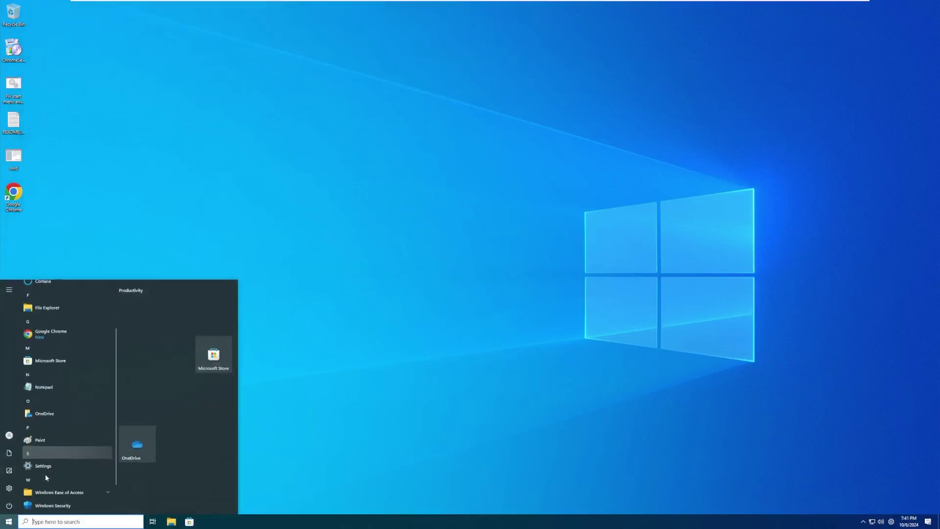
pyautogui.click(73, 489)
pyautogui.press('super')
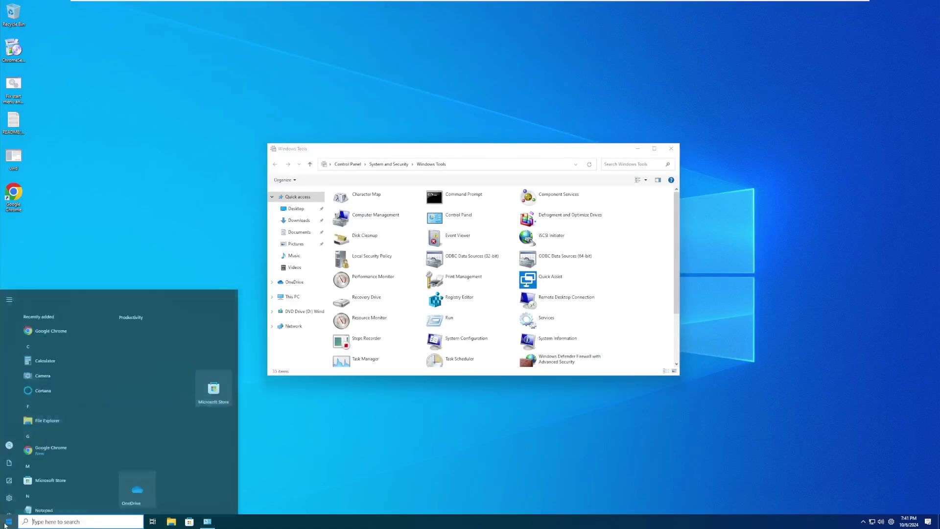
pyautogui.click(670, 149)
pyautogui.press('super+e')
# View This PC's drives in File Explorer, then check CPU performance in Task Manager and close both.
pyautogui.click(299, 327)
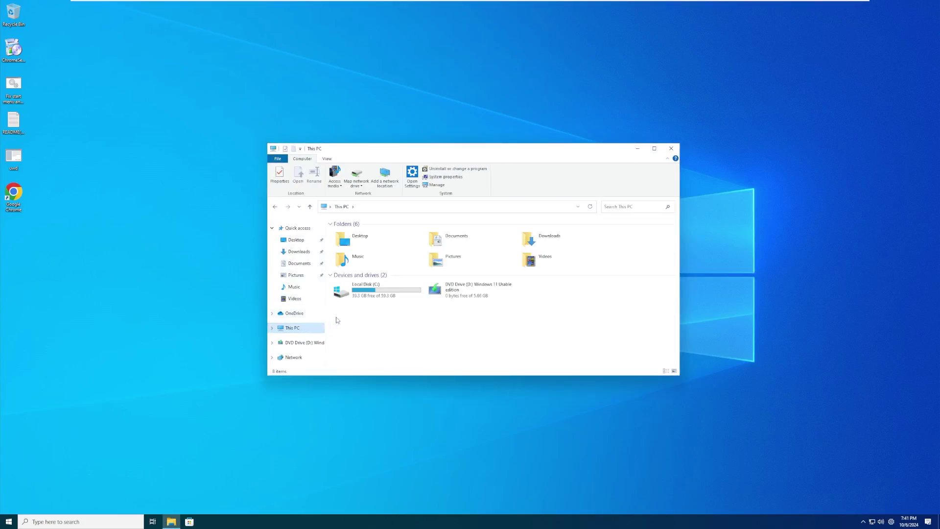
pyautogui.click(670, 148)
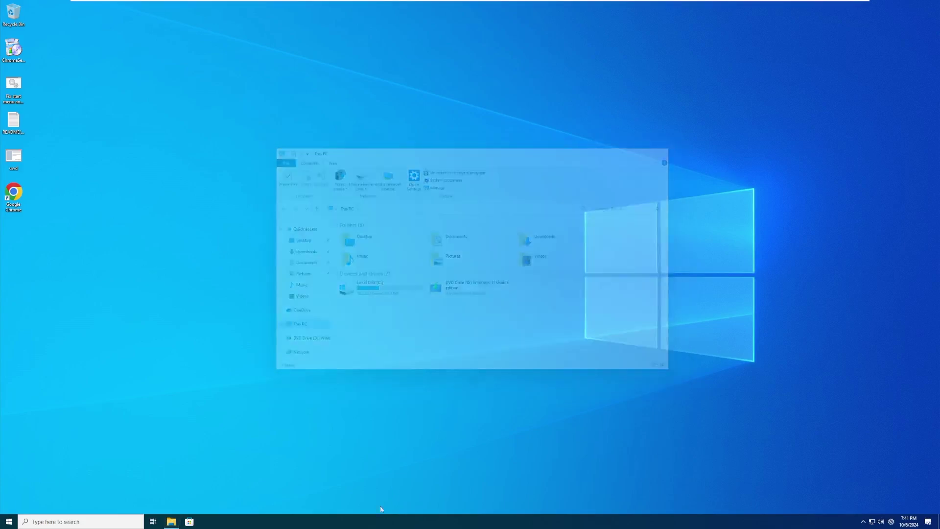
pyautogui.rightClick(379, 517)
pyautogui.click(396, 497)
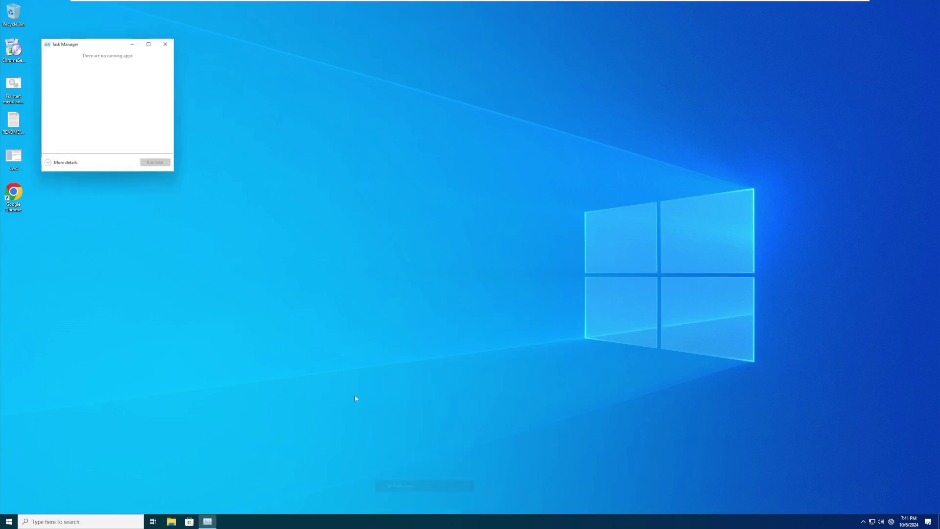
pyautogui.click(79, 62)
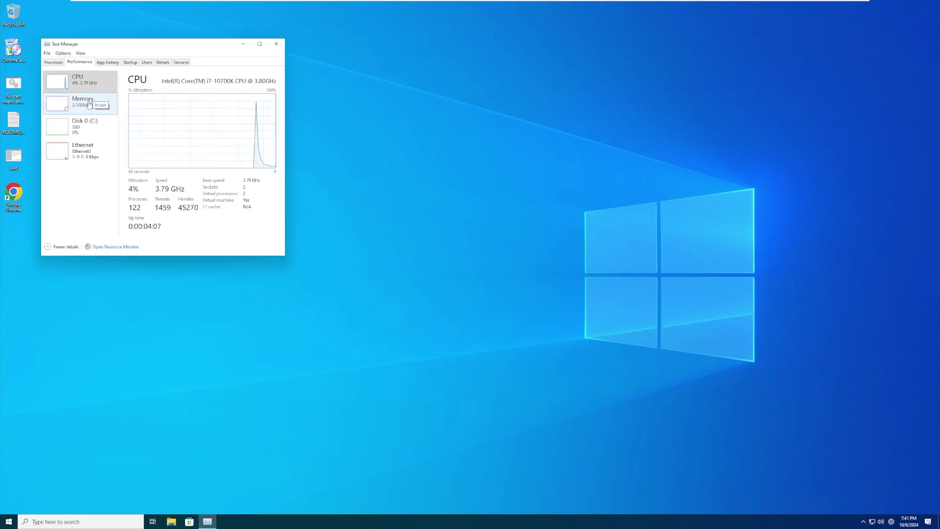
pyautogui.click(278, 43)
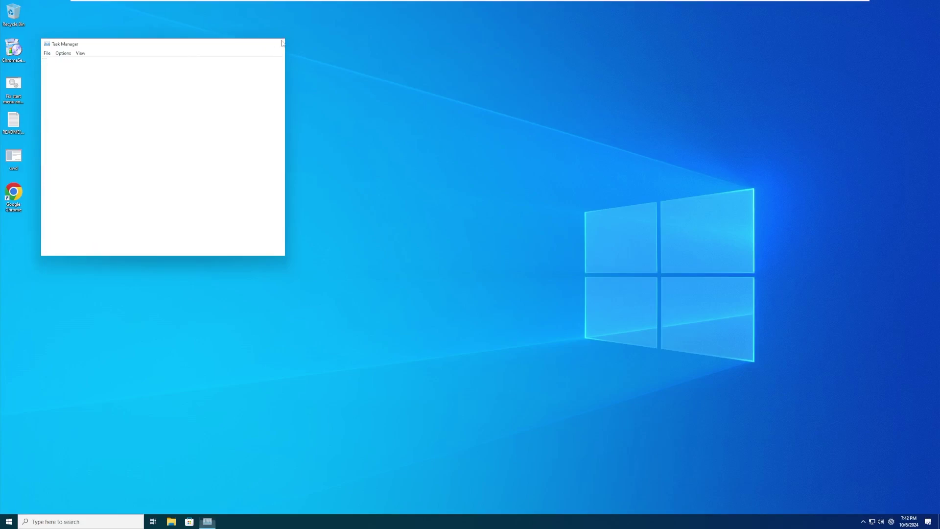
# Run winver from Start search to view the Windows 10 Pro build, then close About Windows.
pyautogui.click(9, 522)
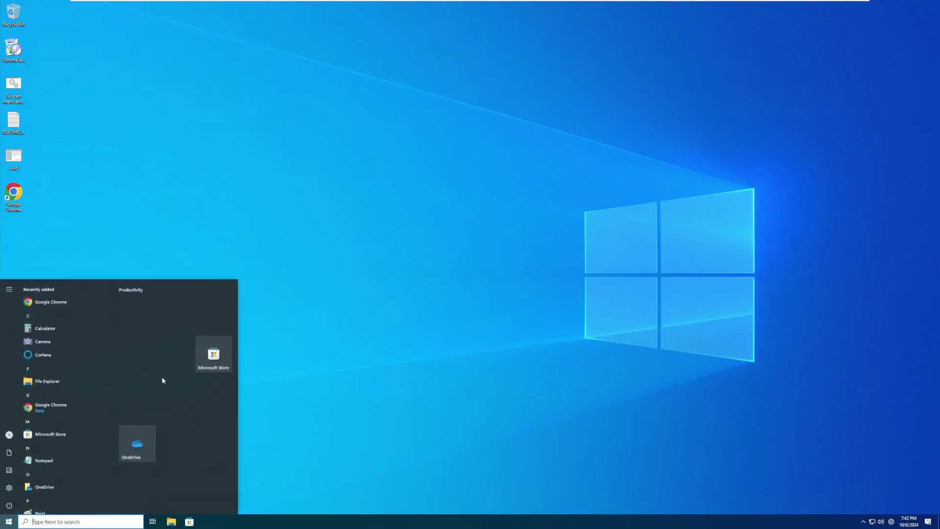
pyautogui.click(256, 319)
pyautogui.press('super')
pyautogui.write('winver')
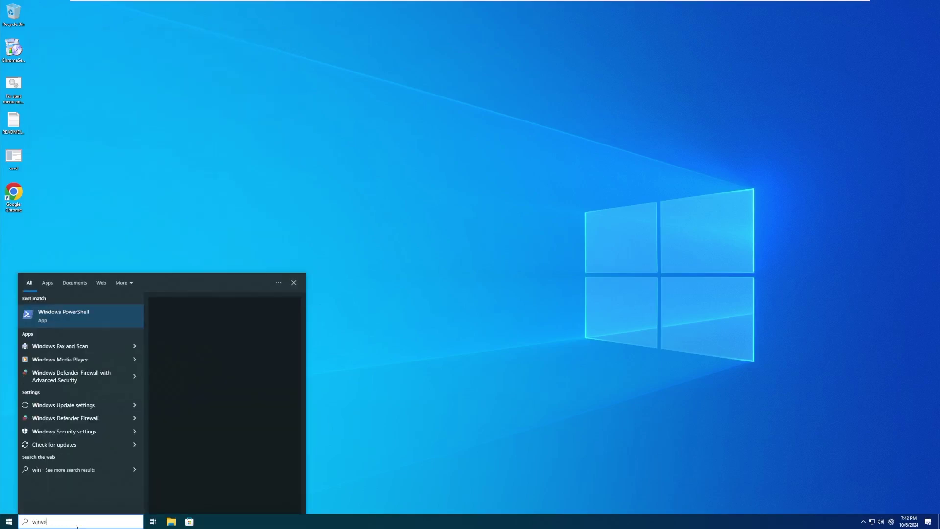
pyautogui.press('Return')
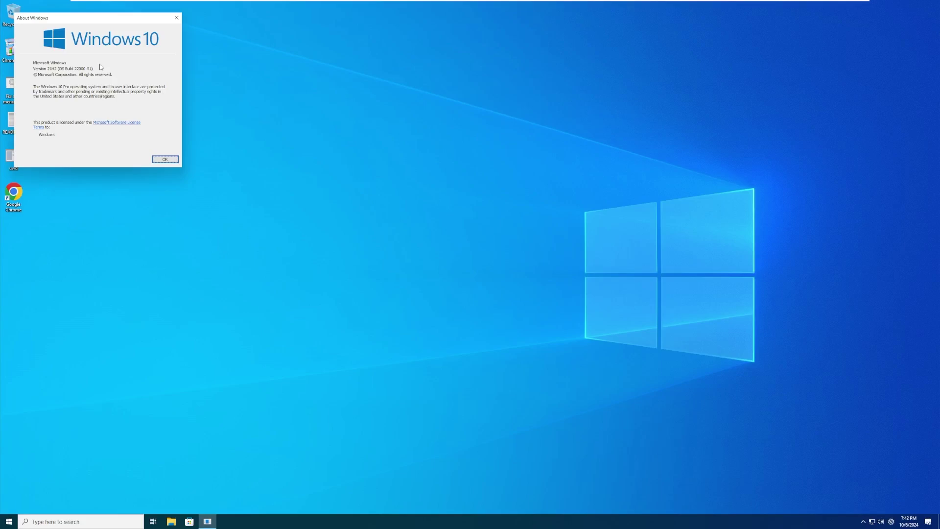
pyautogui.click(165, 159)
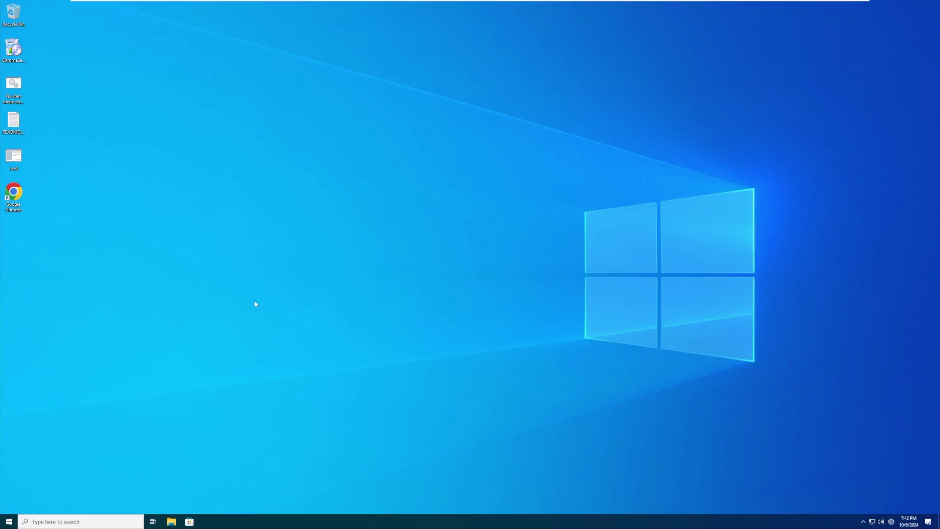
# Unlock the taskbar and drag it to the left and then the top screen edge.
pyautogui.rightClick(251, 520)
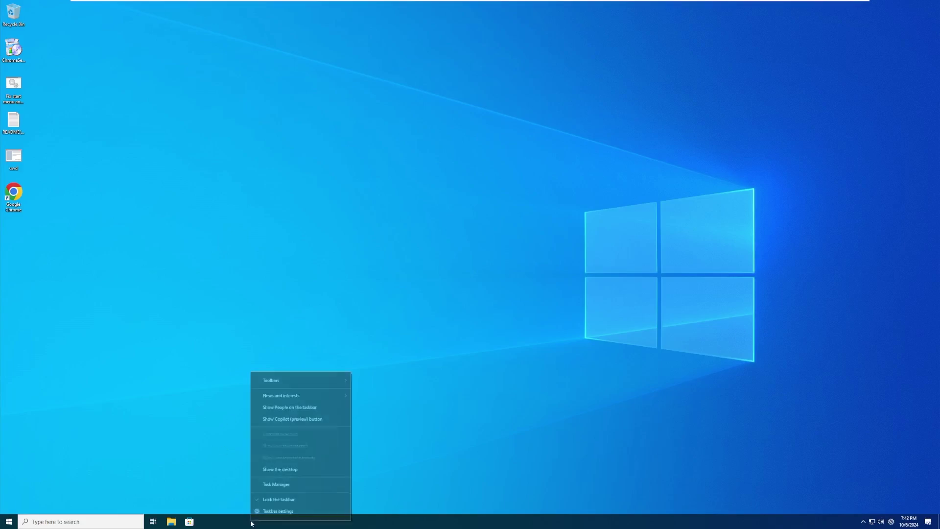
pyautogui.click(274, 499)
pyautogui.moveTo(274, 520); pyautogui.dragTo(90, 317)
pyautogui.moveTo(8, 322); pyautogui.dragTo(920, 342)
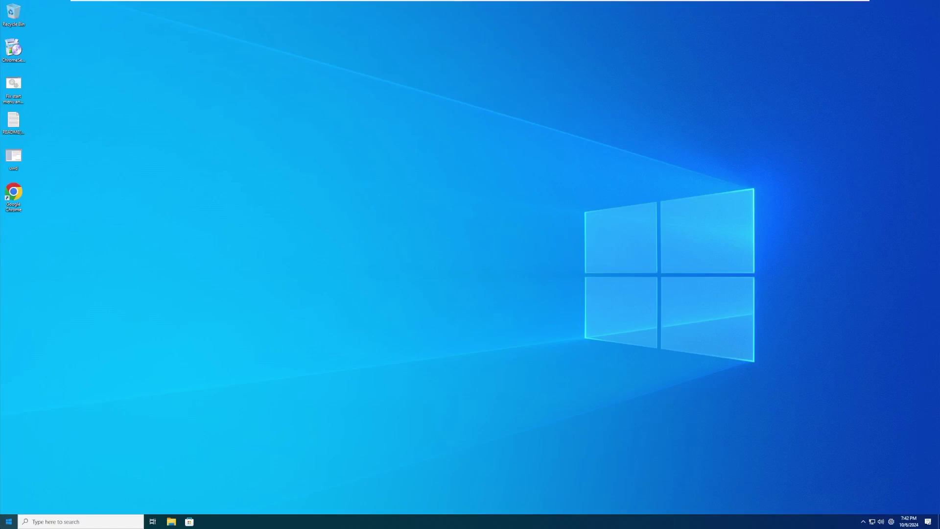
pyautogui.press('super')
pyautogui.rightClick(289, 521)
pyautogui.click(295, 506)
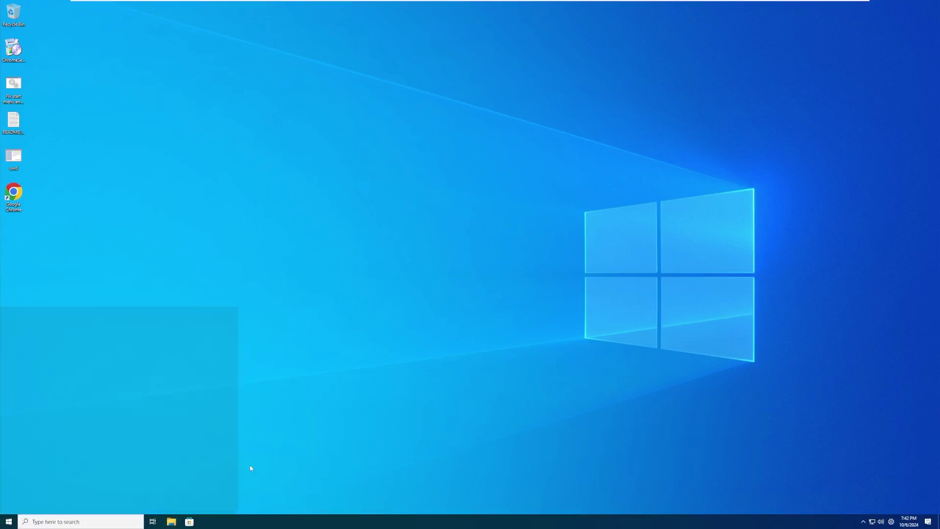
# From Taskbar settings, view System > About showing the Windows 10 Pro edition, then return home.
pyautogui.rightClick(259, 520)
pyautogui.click(270, 518)
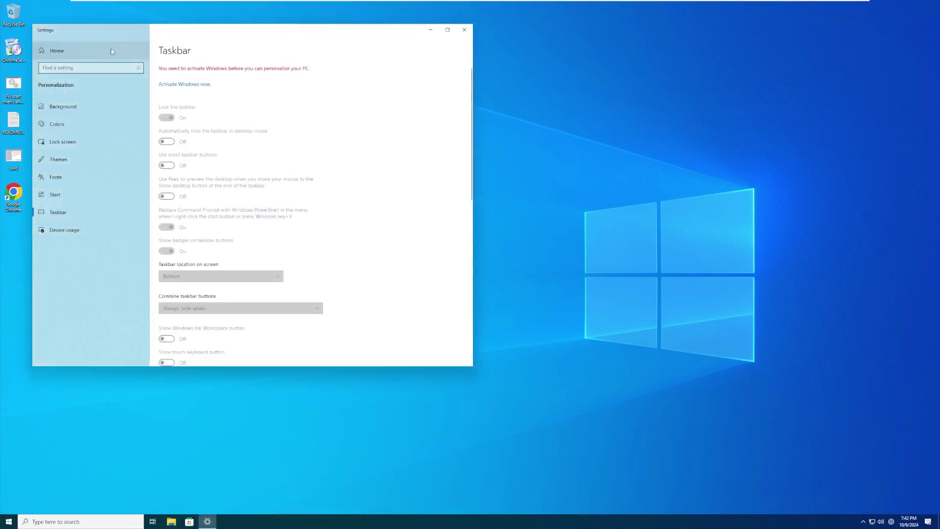
pyautogui.click(111, 52)
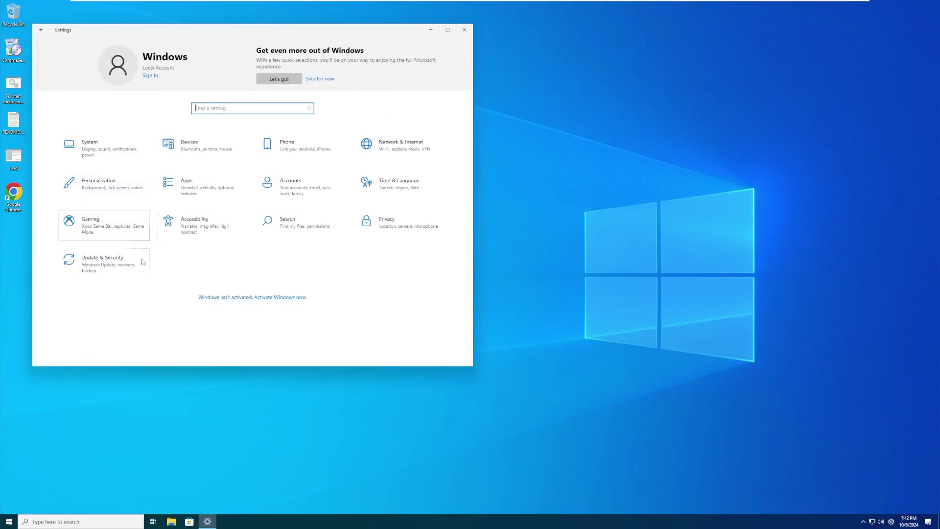
pyautogui.click(108, 157)
pyautogui.click(91, 298)
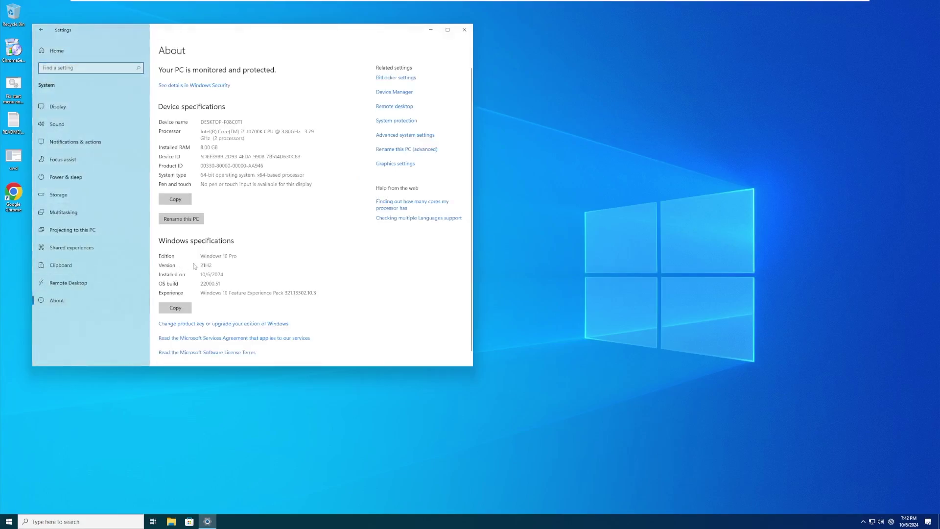
pyautogui.moveTo(200, 256); pyautogui.dragTo(237, 256)
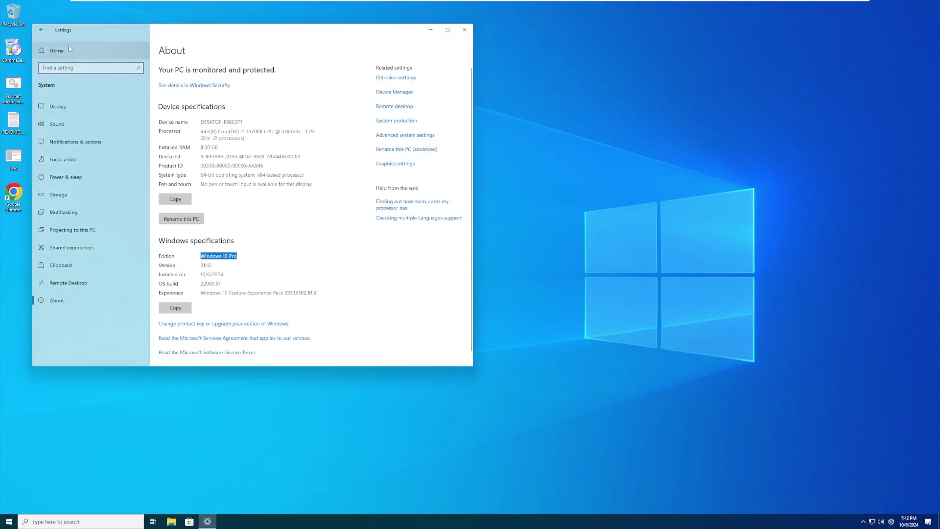
pyautogui.click(13, 14)
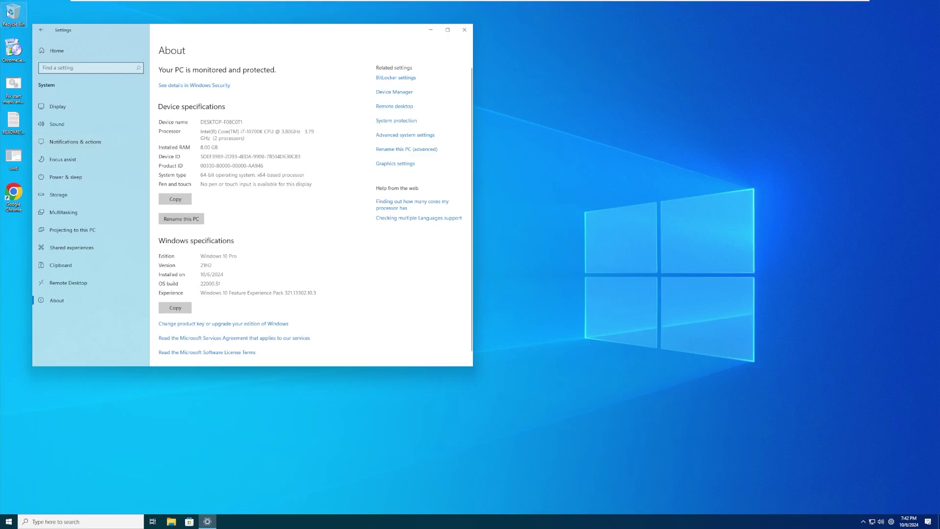
pyautogui.click(41, 30)
# In Update & Security, check for updates and review the four update policies.
pyautogui.click(137, 263)
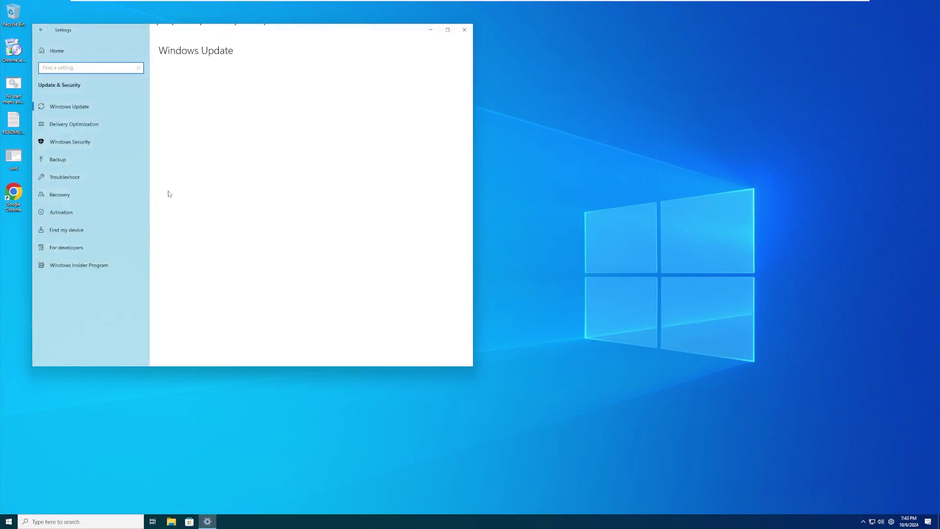
pyautogui.click(185, 104)
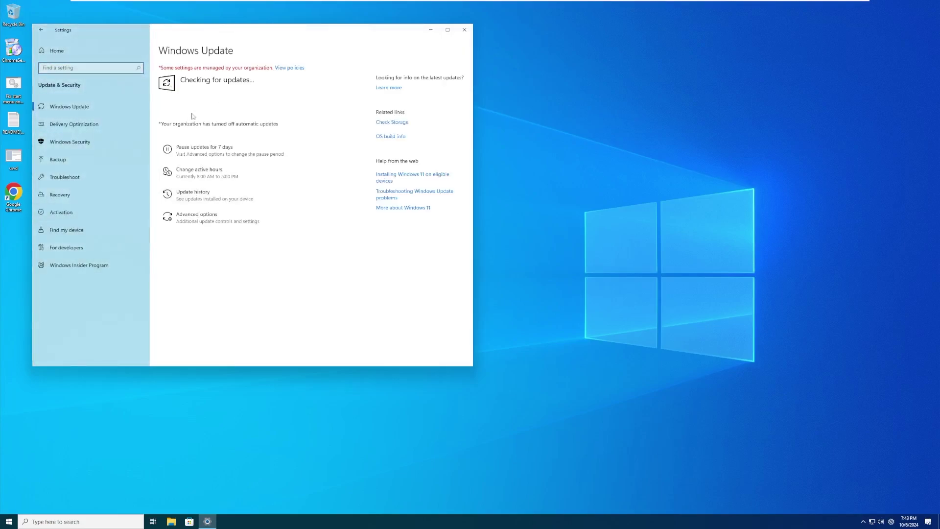
pyautogui.click(279, 67)
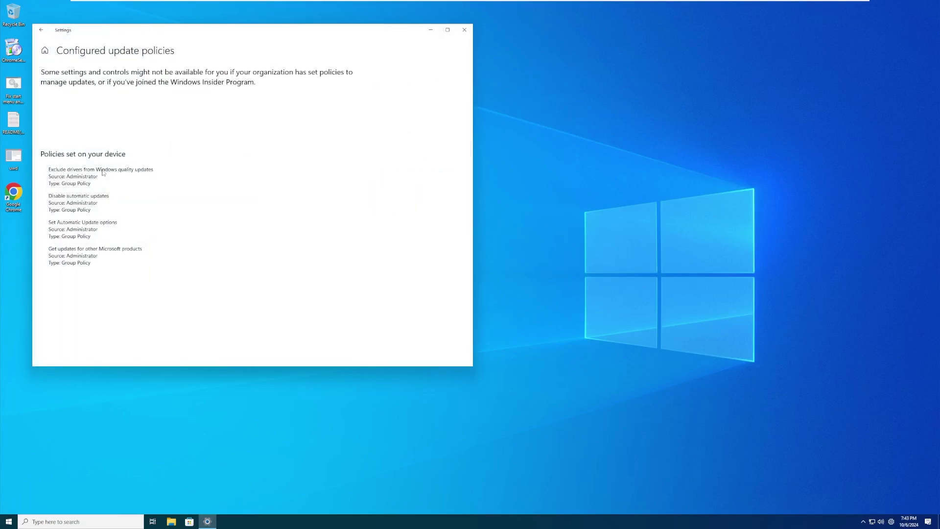
pyautogui.click(41, 30)
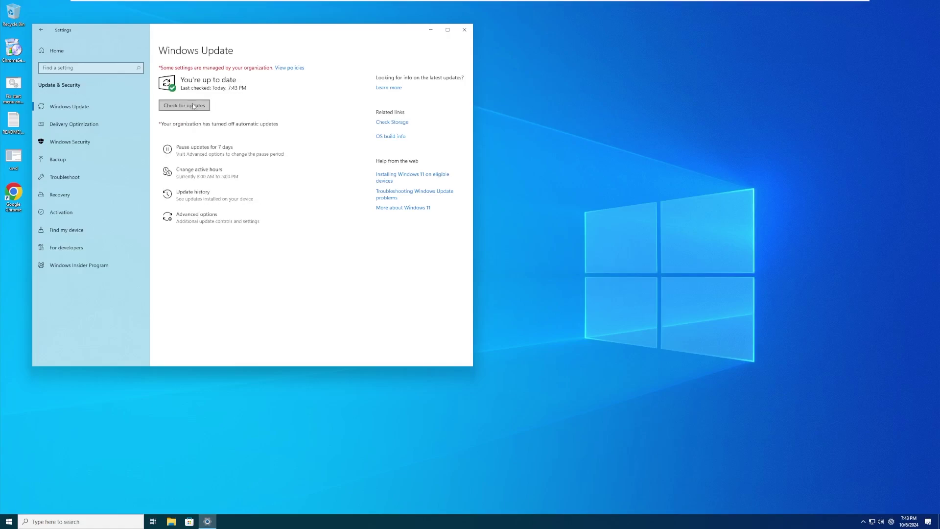
# Recheck for updates several times and view the empty Update history.
pyautogui.click(193, 104)
pyautogui.click(193, 104)
pyautogui.click(193, 104)
pyautogui.click(180, 196)
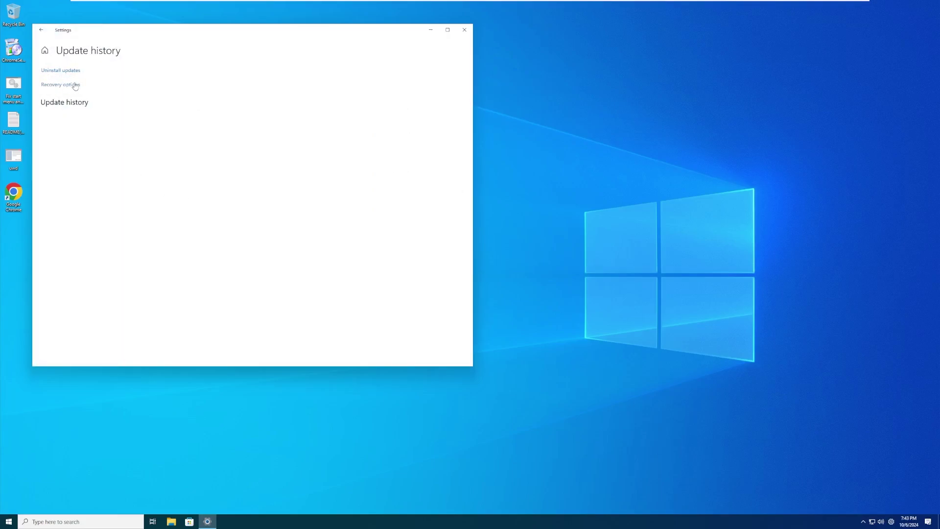
pyautogui.click(41, 29)
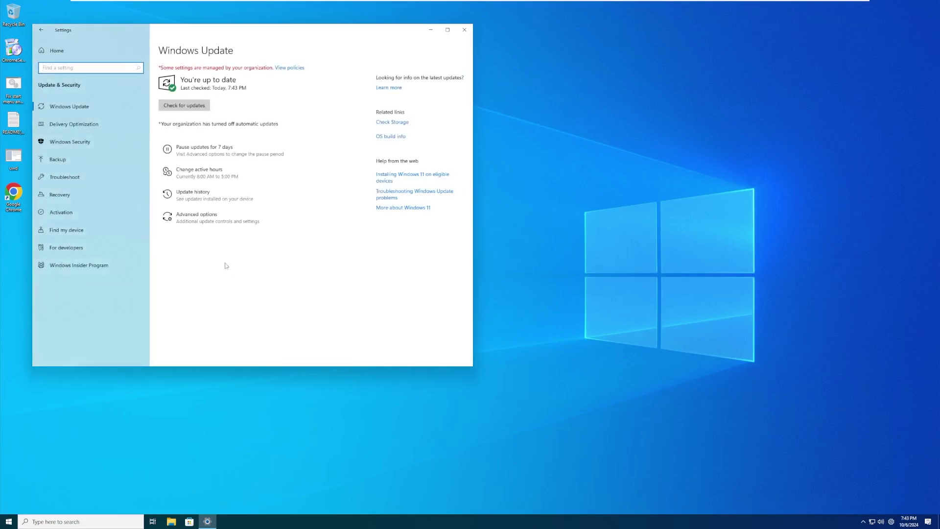
pyautogui.click(465, 30)
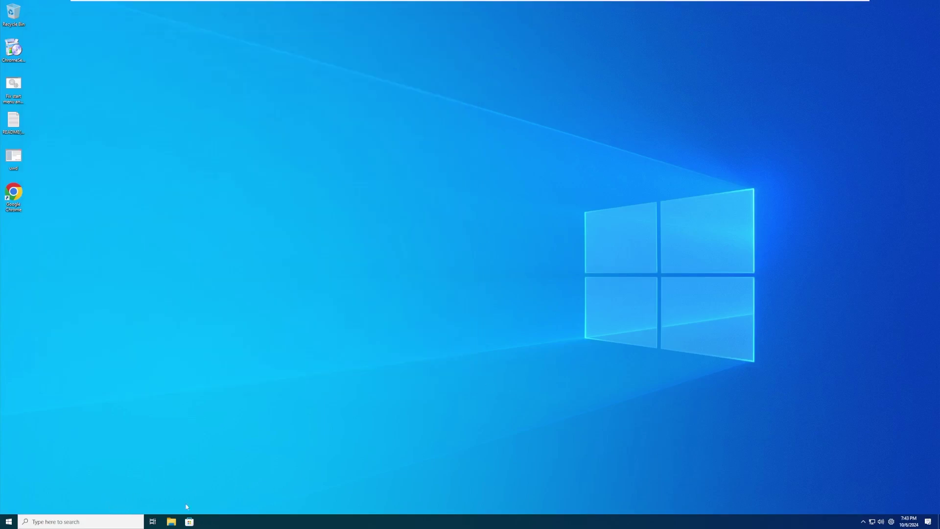
pyautogui.click(9, 521)
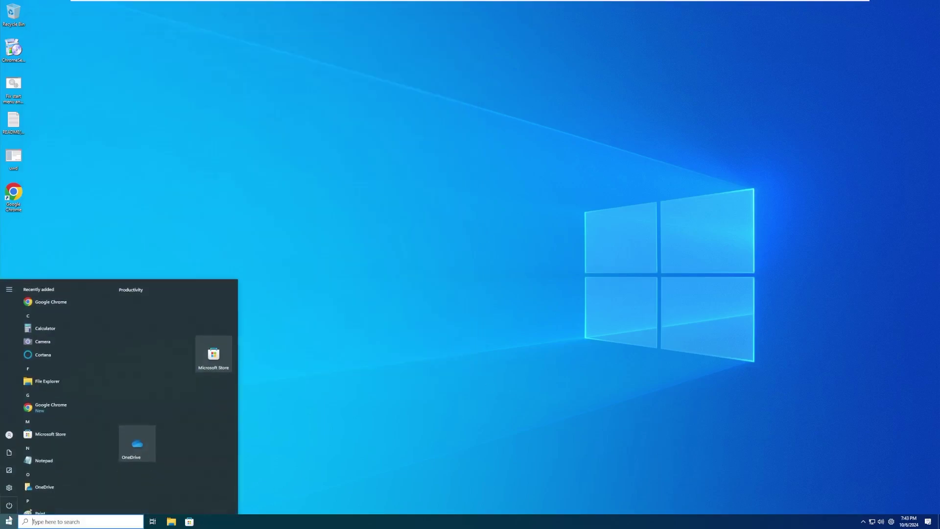
pyautogui.moveTo(455, 3)
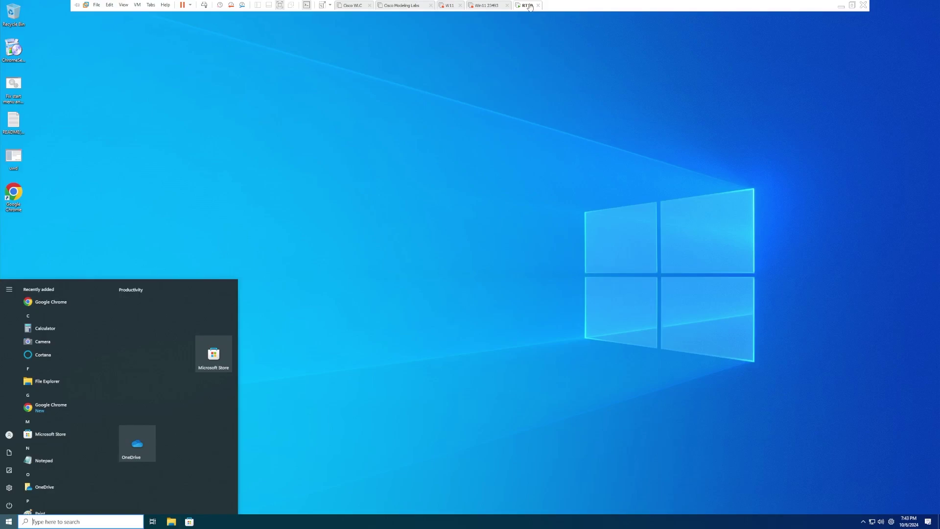
pyautogui.click(265, 215)
pyautogui.click(81, 522)
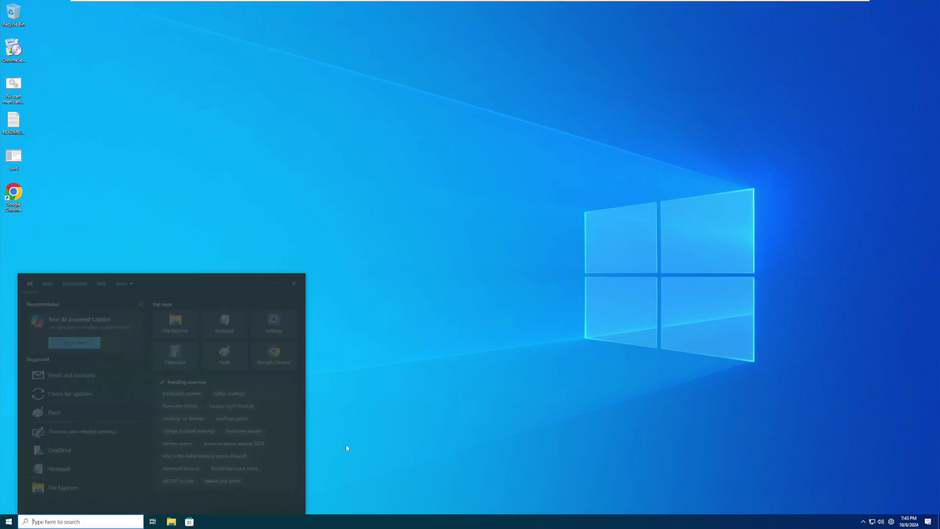
pyautogui.click(345, 447)
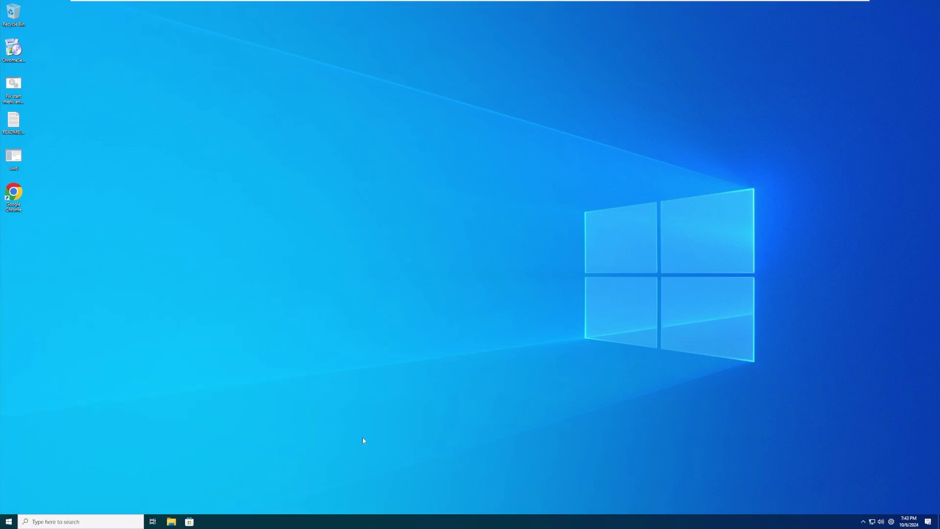